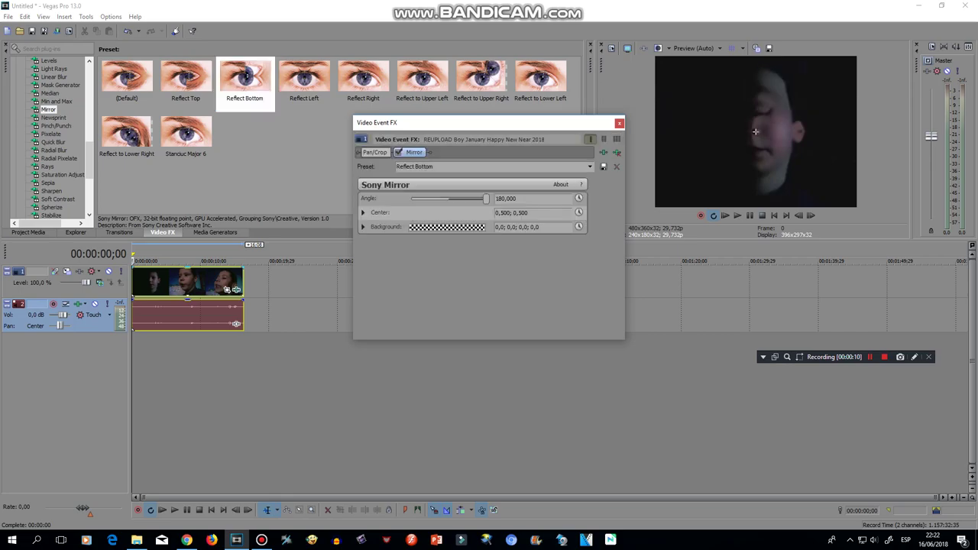
- Animate the clip's Mirror angle from 180 at the start to -180 at the end, and close the effect window
left_click(187, 540)
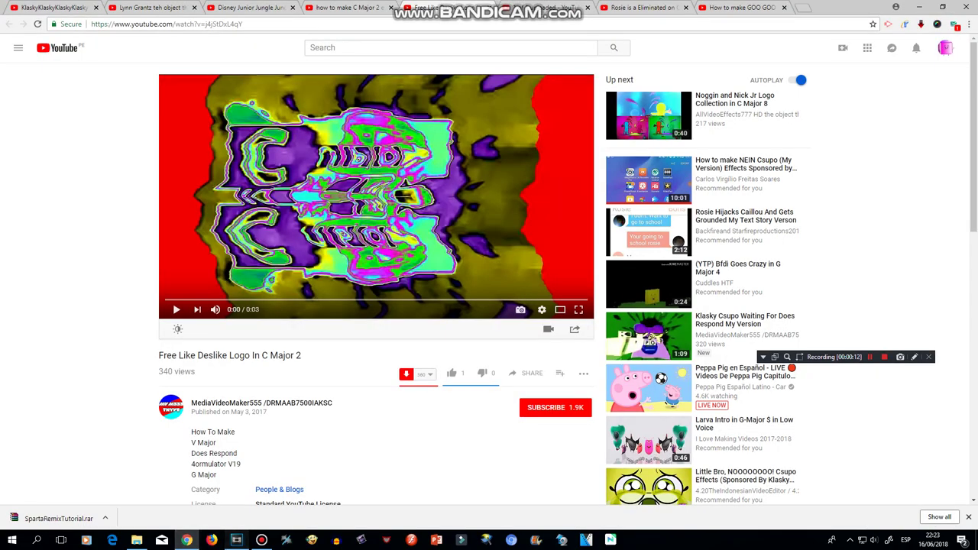
left_click(237, 540)
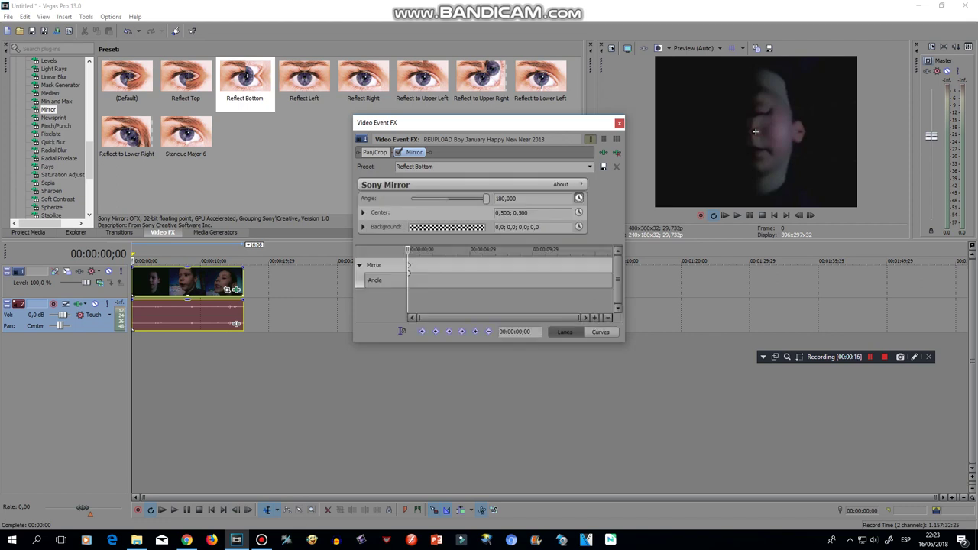
left_click_drag(408, 250, 612, 250)
left_click_drag(486, 198, 411, 199)
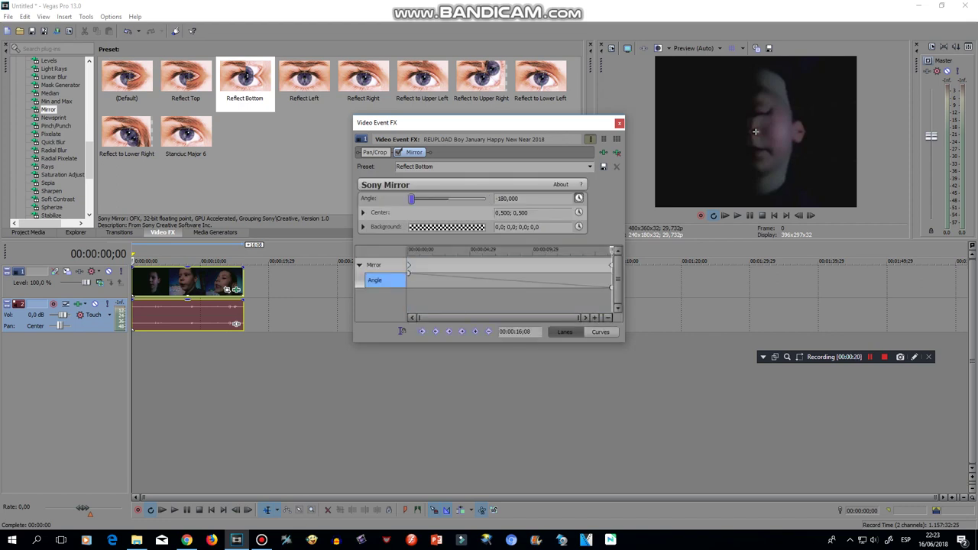
left_click(619, 123)
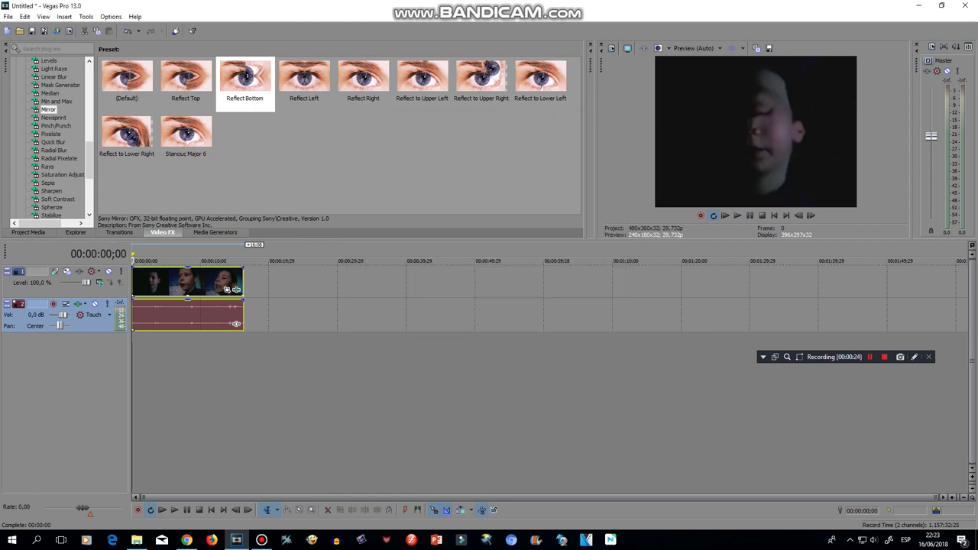
- Check the effect notes under the reference YouTube video in Chrome, and browse the Gradient Map presets in Vegas Pro
scroll(50, 138, "up", 2)
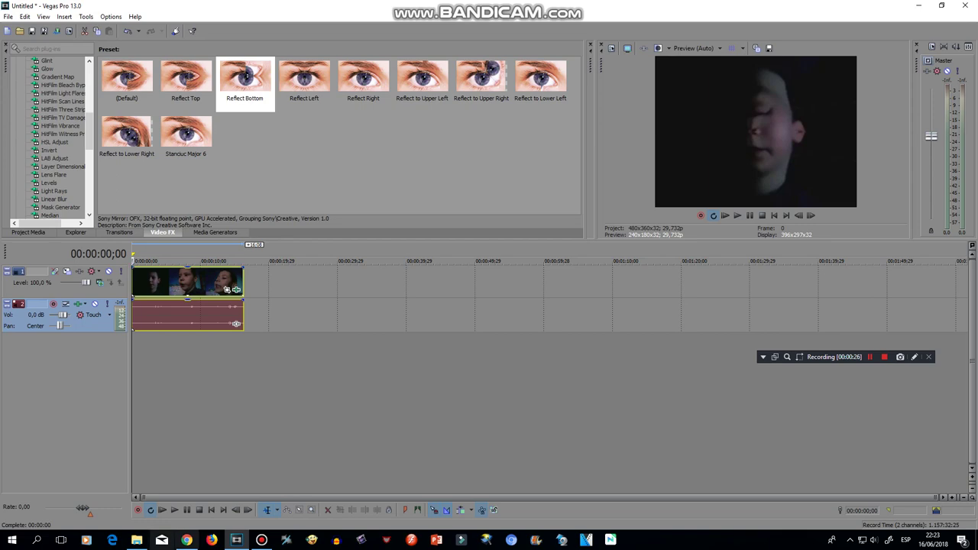
left_click(187, 540)
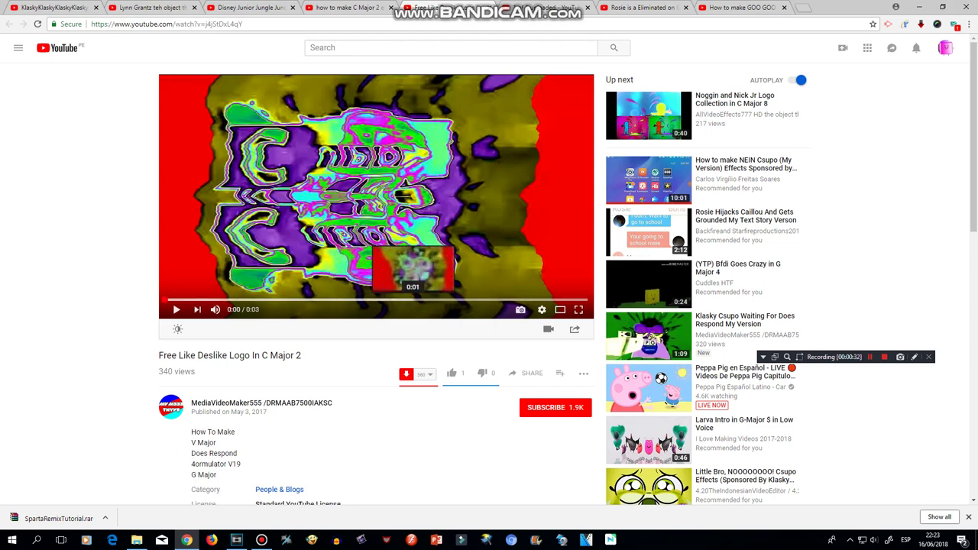
left_click_drag(239, 454, 191, 452)
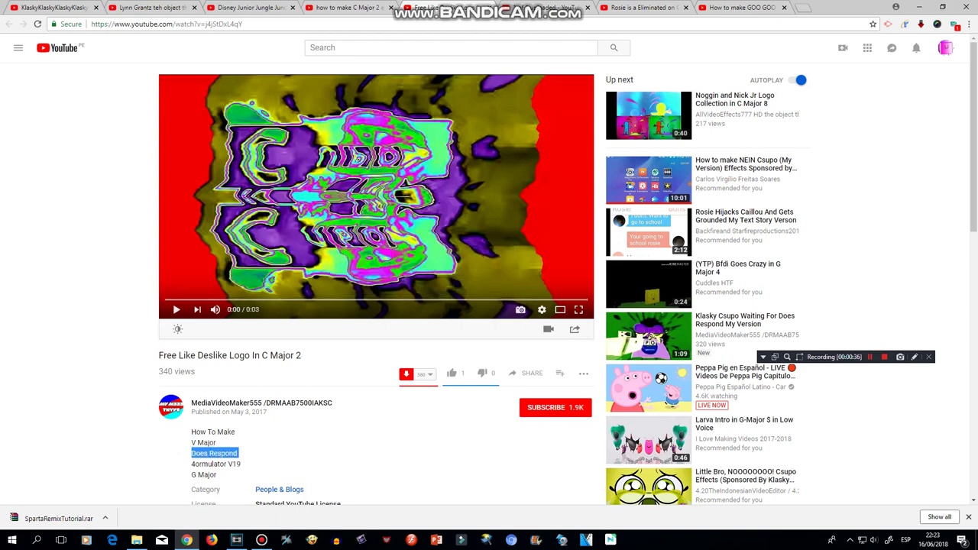
left_click(221, 453)
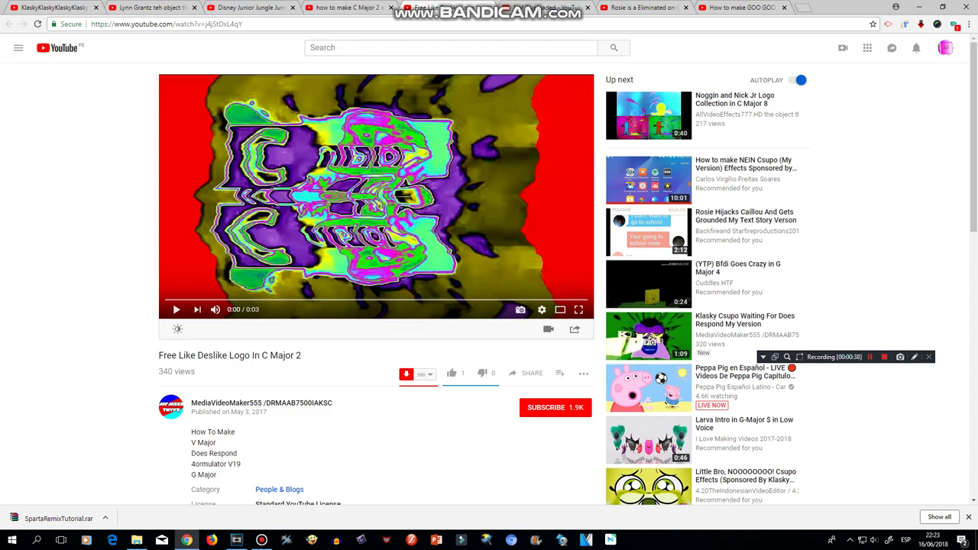
left_click(236, 539)
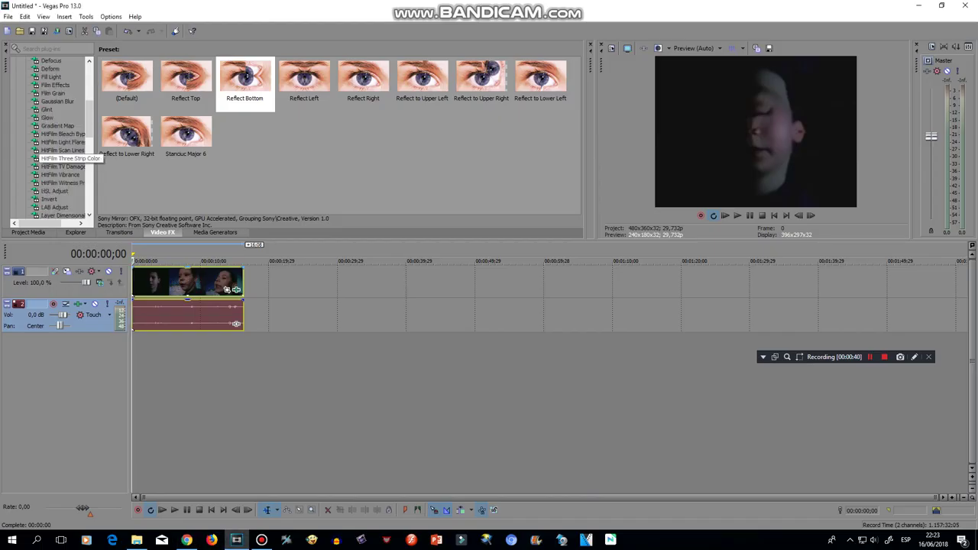
left_click(58, 126)
scroll(336, 136, "down", 10)
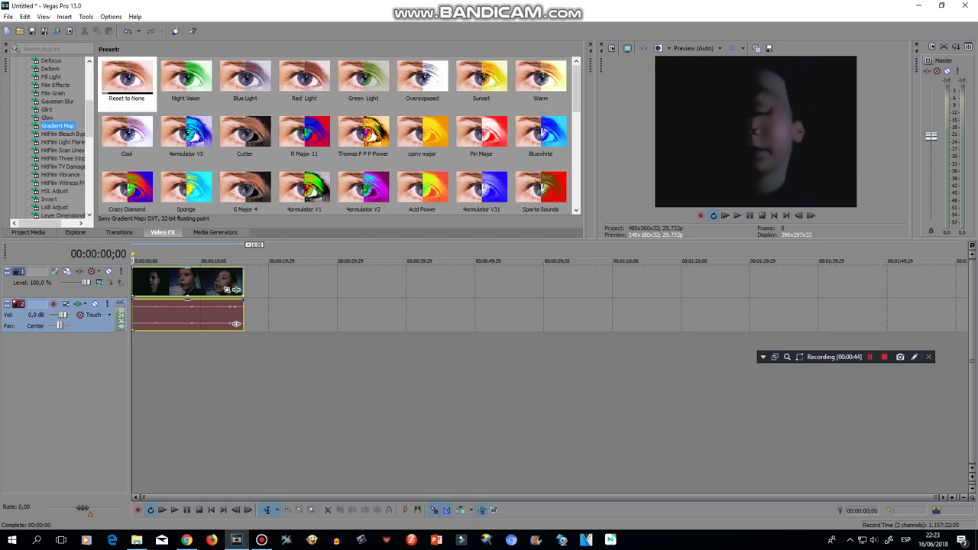
- Recheck the reference video in Chrome, and apply the default Invert preset to the video clip in Vegas Pro
left_click(186, 539)
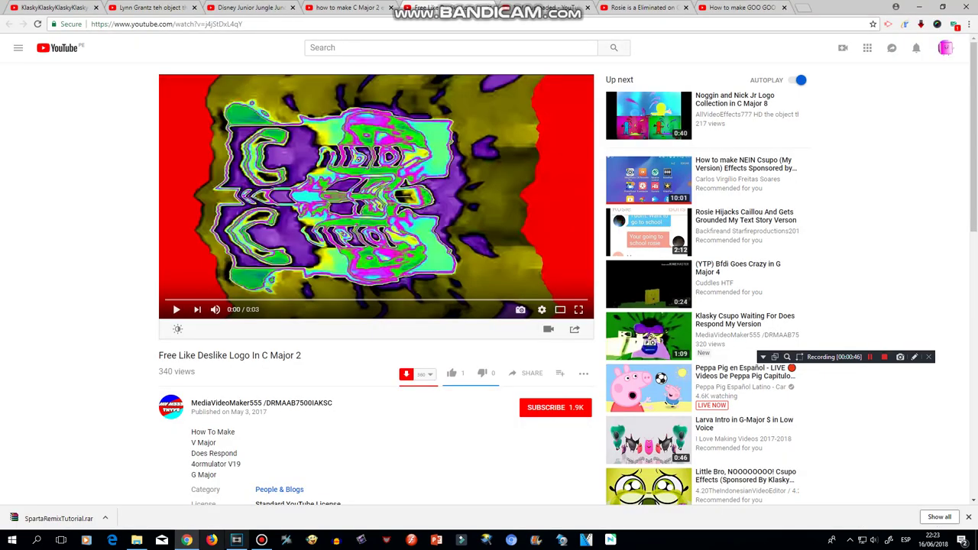
mouse_move(236, 539)
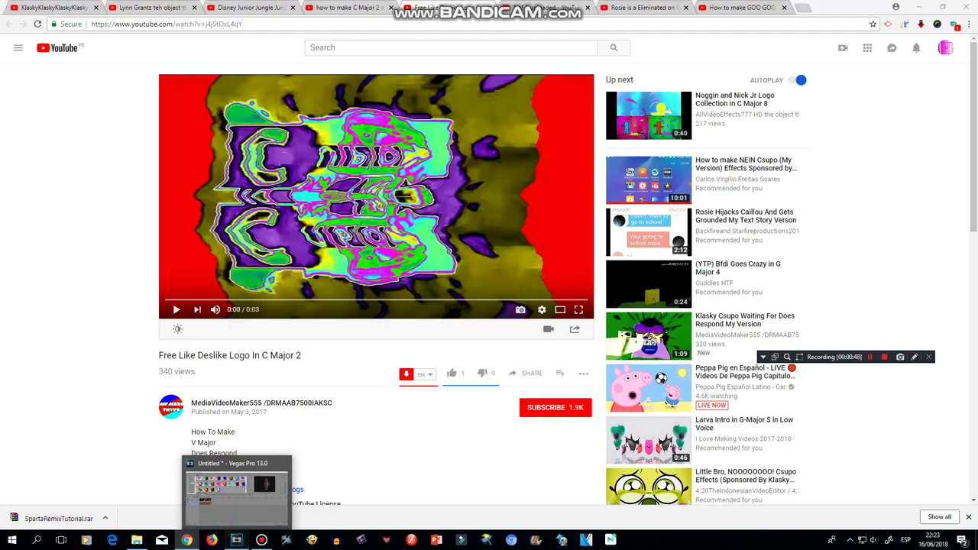
left_click(236, 539)
left_click(49, 100)
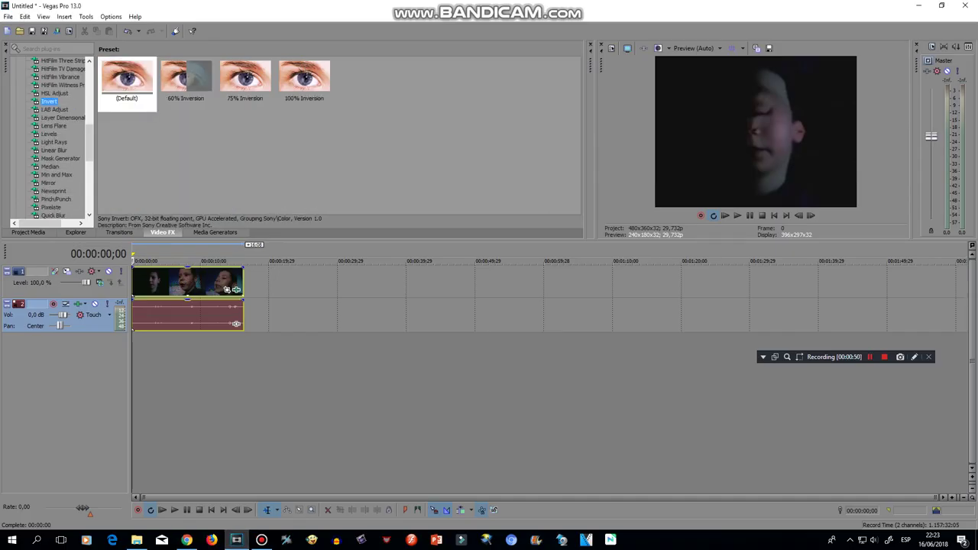
left_click_drag(127, 78, 183, 281)
- Add the Clearer preset of Gradient Map to the video clip's effect chain and close the effect window
scroll(61, 138, "up", 3)
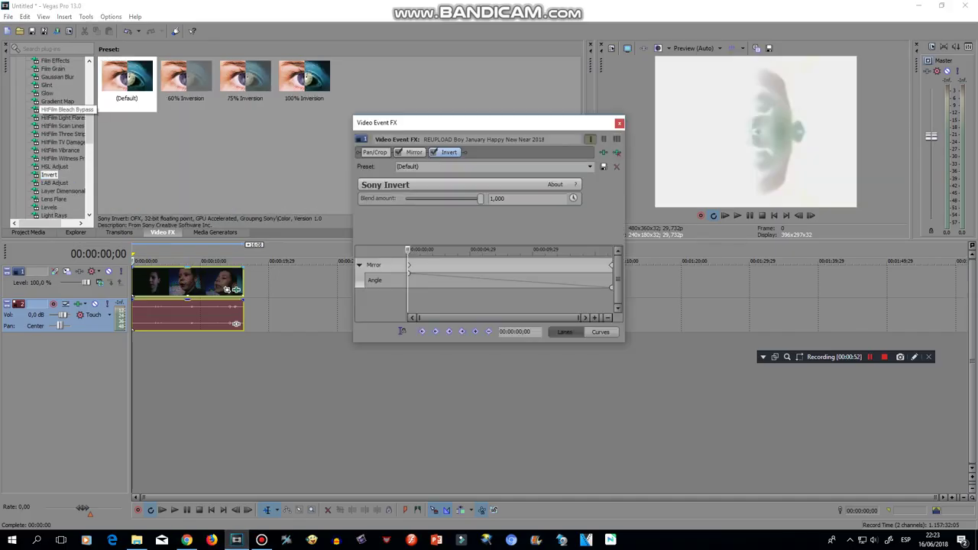
scroll(57, 122, "up", 1)
left_click(58, 125)
scroll(246, 134, "down", 2)
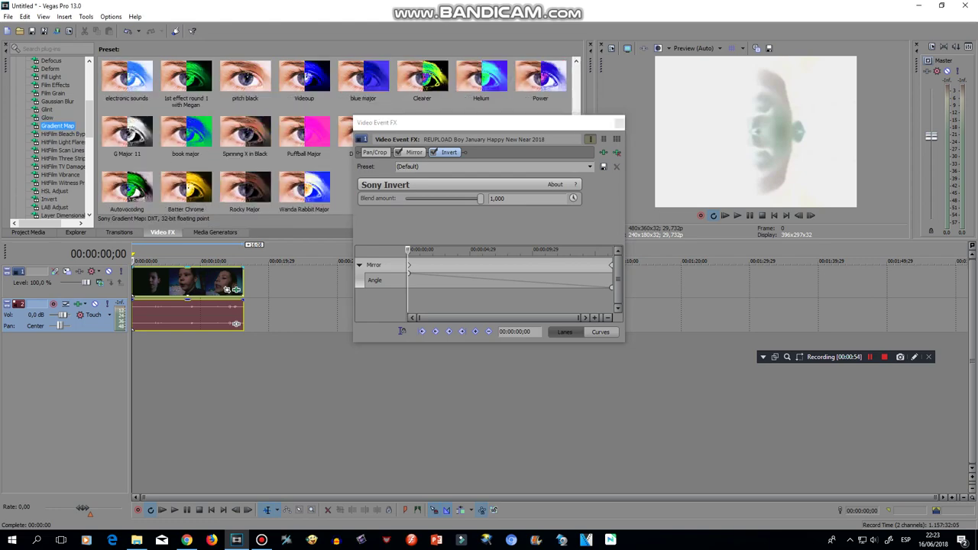
scroll(246, 135, "up", 1)
left_click_drag(458, 123, 354, 307)
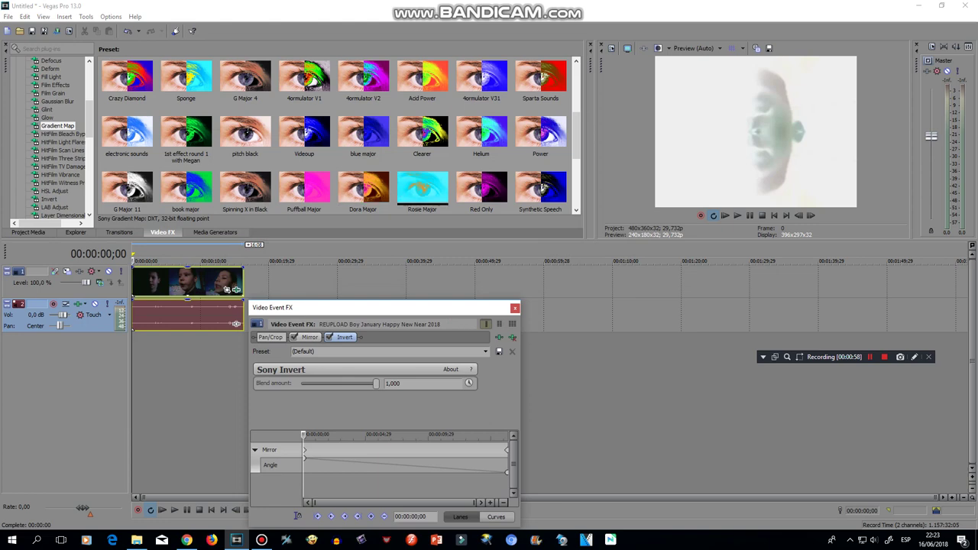
left_click(423, 134)
left_click_drag(423, 135, 390, 367)
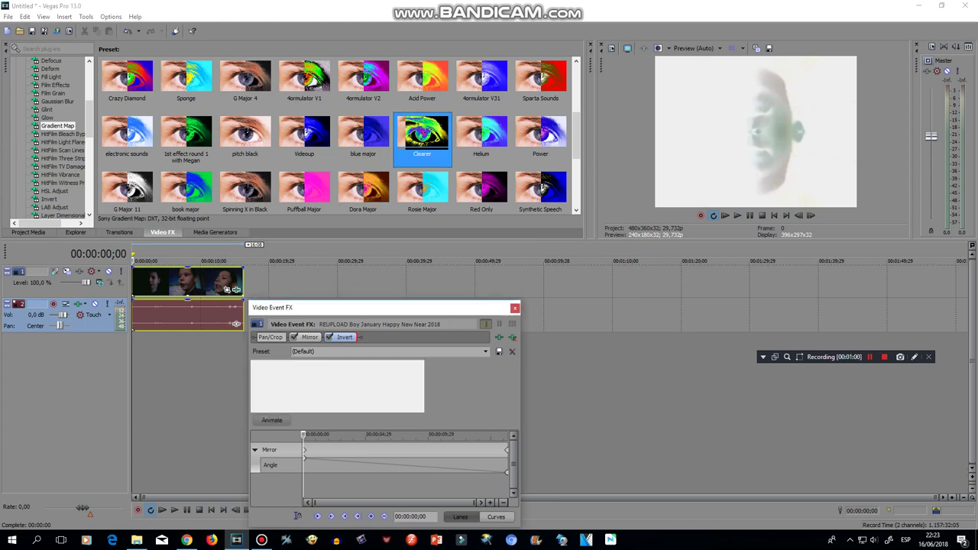
left_click(515, 308)
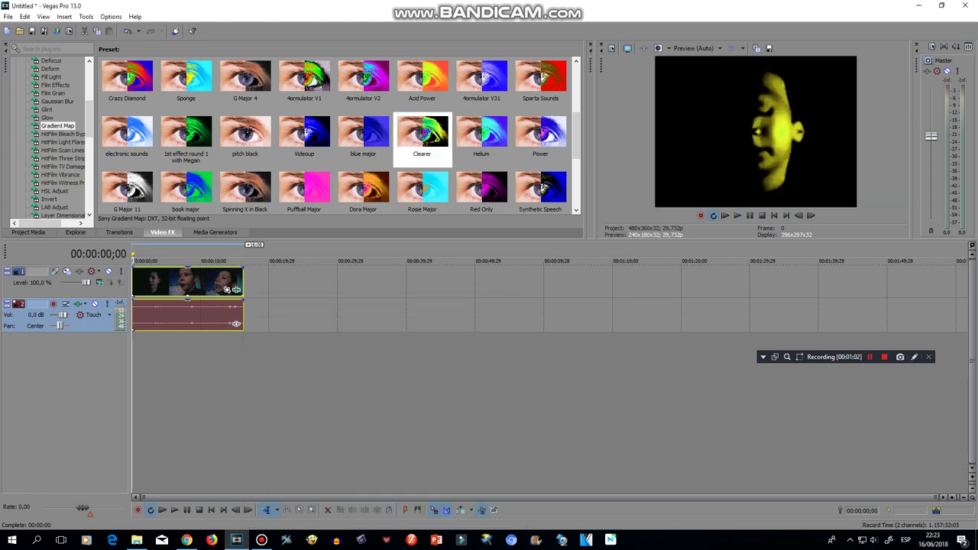
- Try moving Gradient Map ahead of Invert in the video clip's effect chain and preview the clip
left_click(160, 382)
key("space")
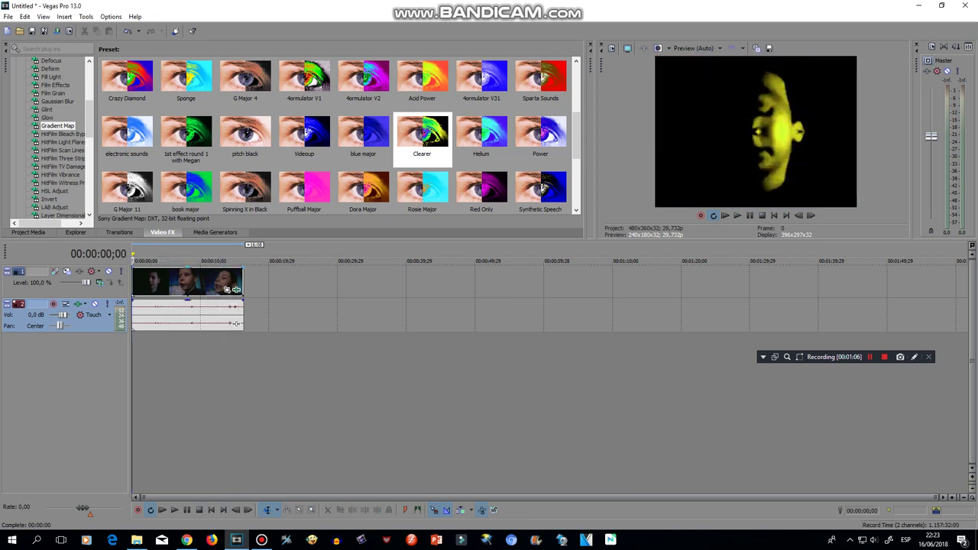
left_click(236, 290)
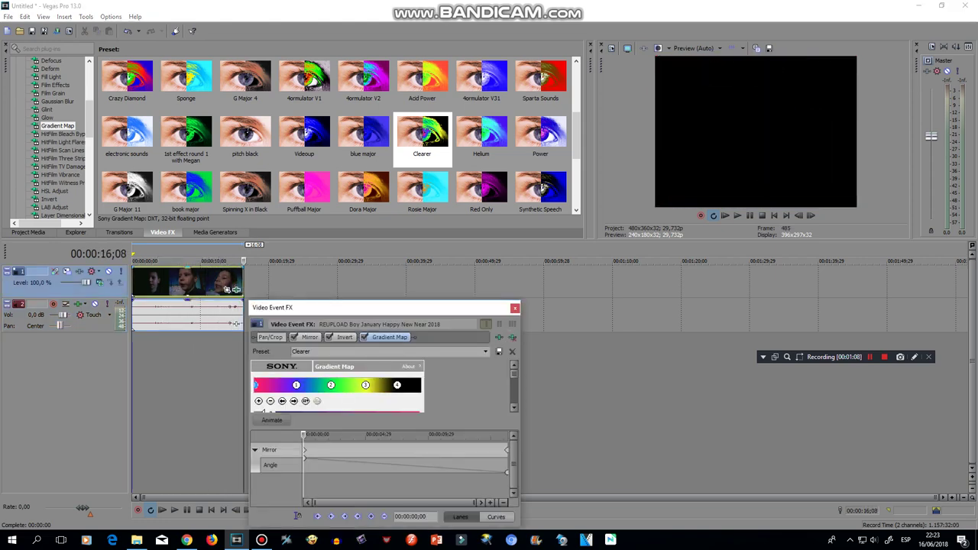
left_click_drag(389, 337, 341, 337)
left_click(147, 382)
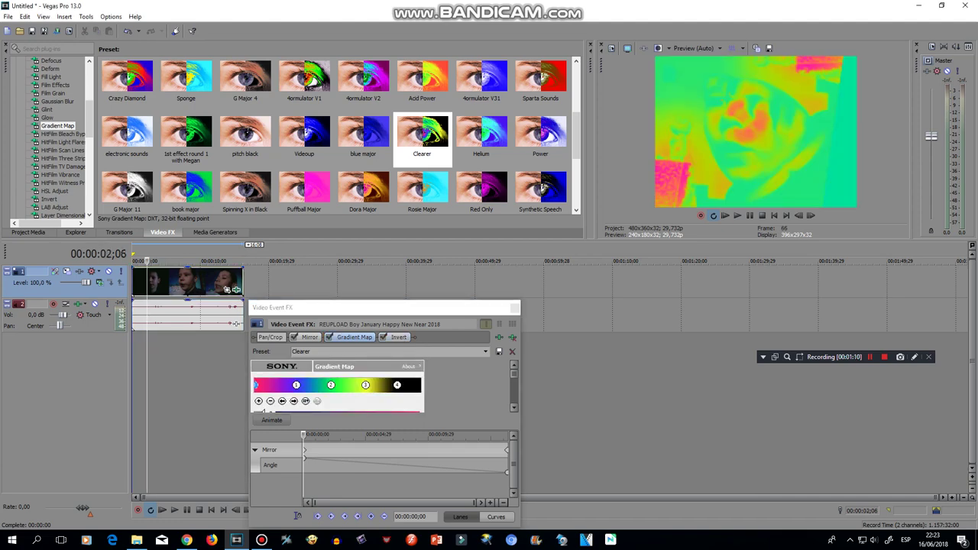
key("space")
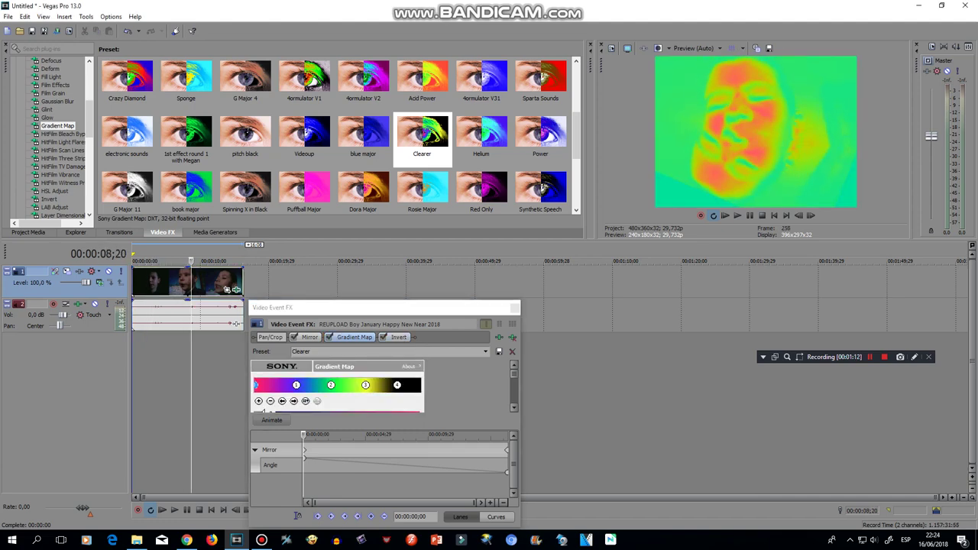
- Put Gradient Map back after Invert in the chain and return the playhead to the start of the clip
left_click_drag(354, 337, 403, 337)
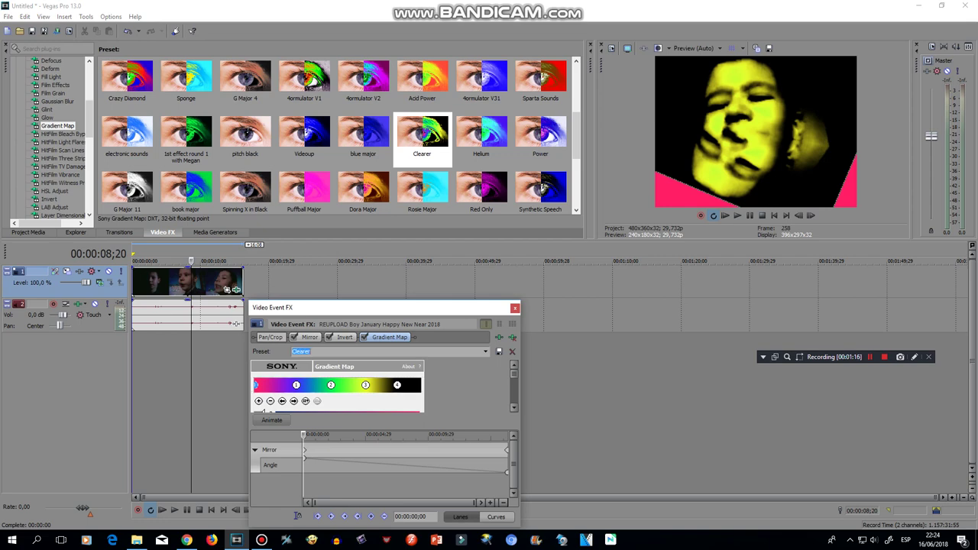
left_click_drag(191, 261, 132, 261)
left_click(514, 308)
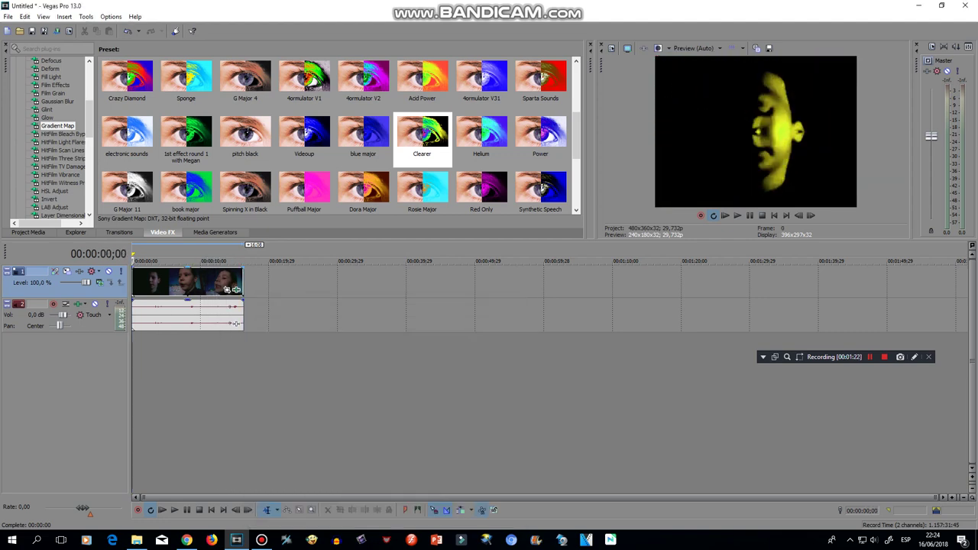
- Add the 4ormulator and Pitch Shift plug-ins to the audio clip's effect chain
left_click(236, 323)
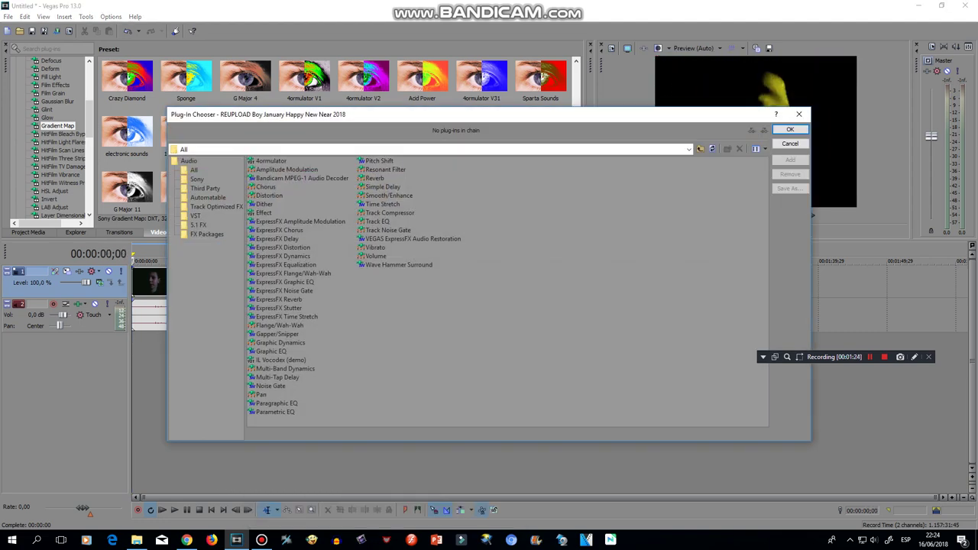
double_click(272, 161)
double_click(379, 161)
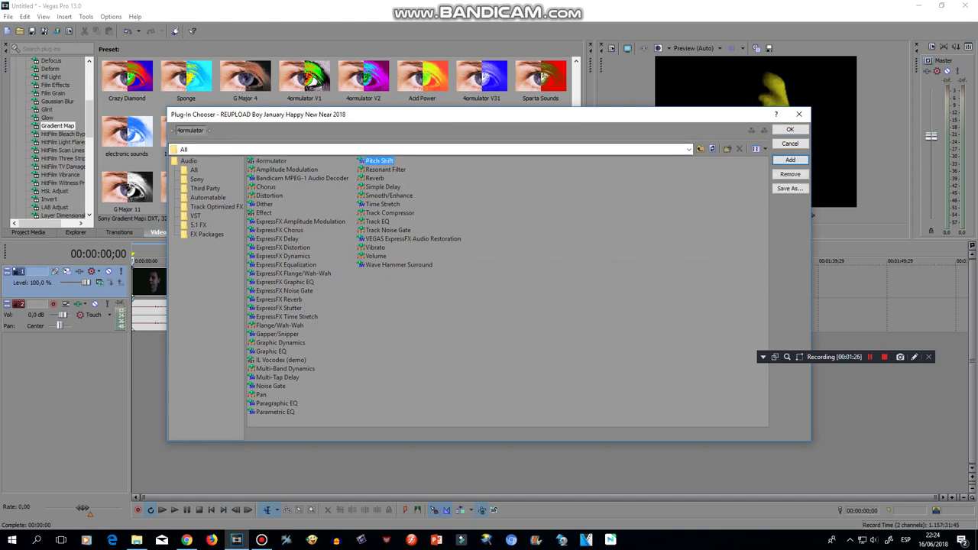
left_click(790, 129)
key("Return")
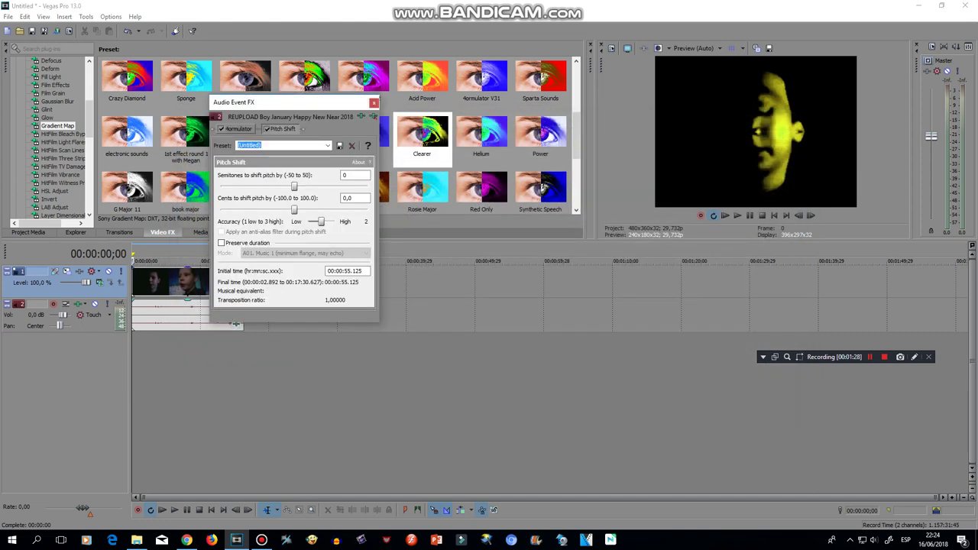
- Set Pitch Shift to preserve duration with mode A17. Drums, unpitched (minimum echo), and shift the pitch by -1 semitone
left_click(221, 243)
left_click(306, 252)
left_click(298, 369)
left_click_drag(295, 186, 288, 186)
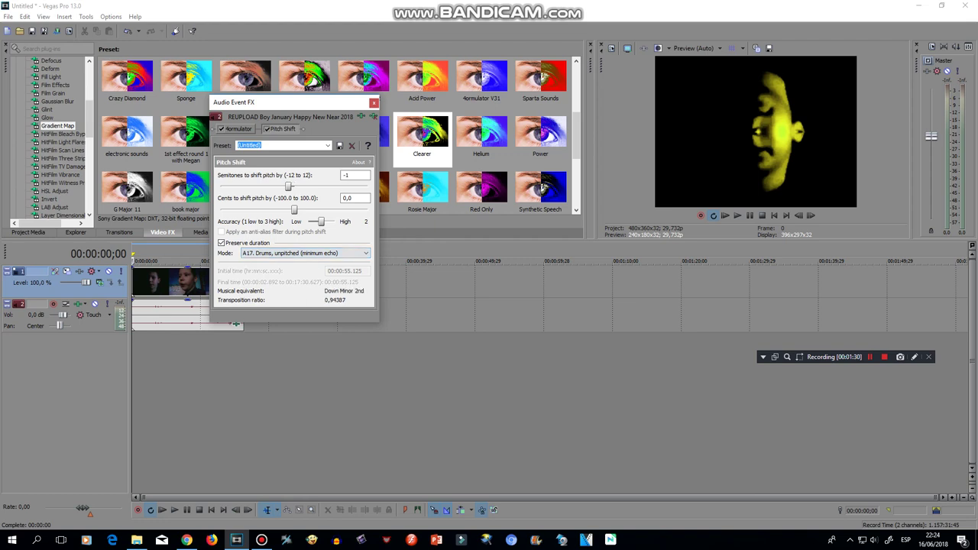
- Place 4ormulator after Pitch Shift in the chain, set its effect selector to 19 and close the audio effect window
left_click(238, 128)
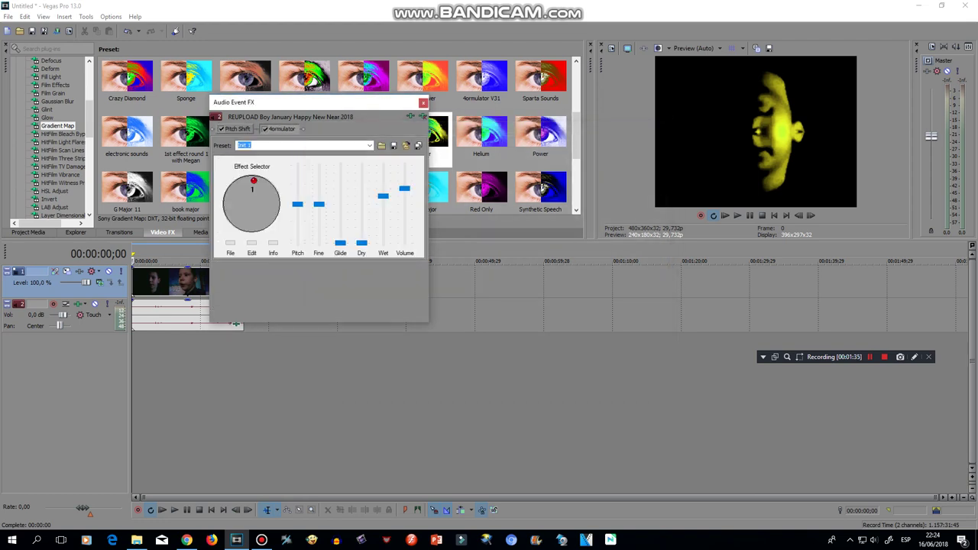
left_click_drag(253, 181, 241, 224)
left_click(423, 102)
- Duplicate the original audio track
right_click(210, 314)
right_click(17, 301)
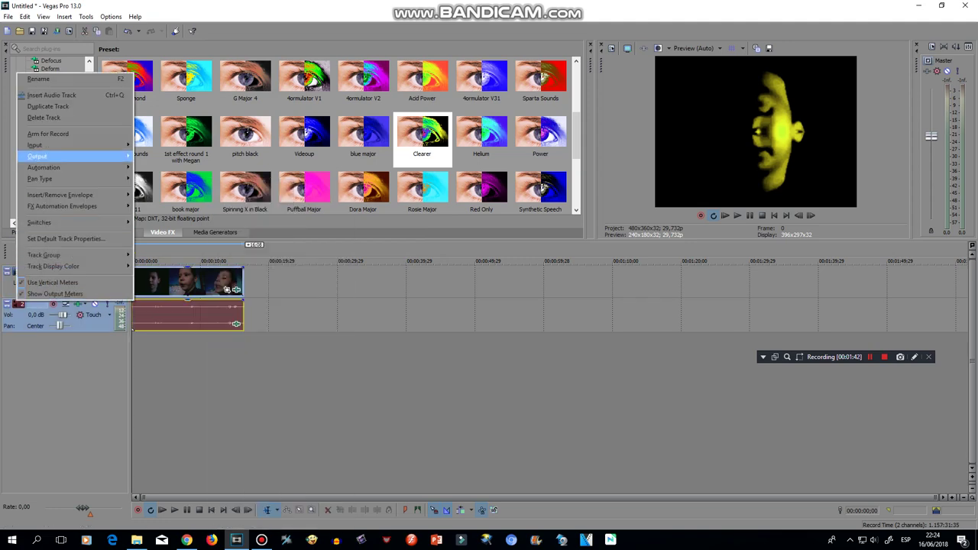
left_click(48, 106)
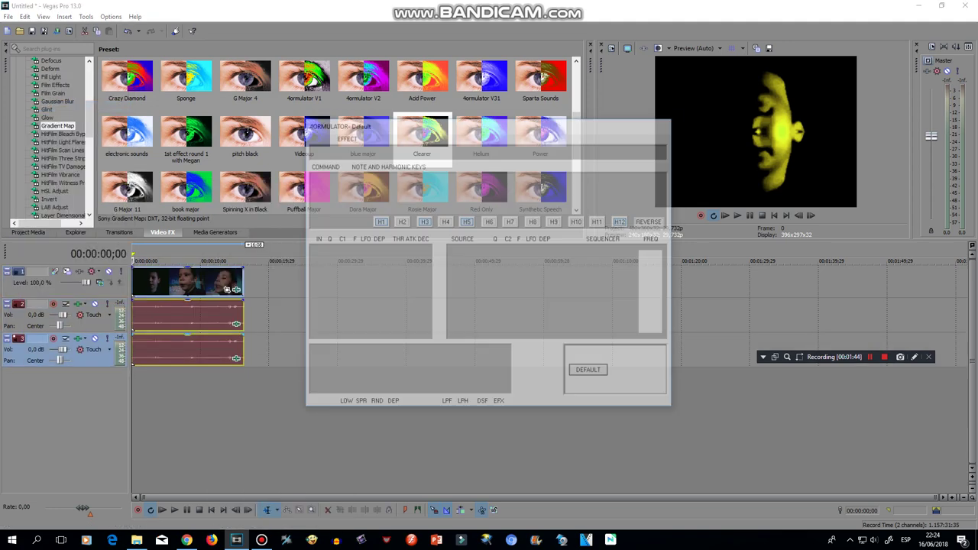
- On the duplicated track's clip, set 4ormulator's effect selector to 19 and Pitch Shift to -6 semitones
left_click(236, 358)
left_click_drag(253, 181, 240, 225)
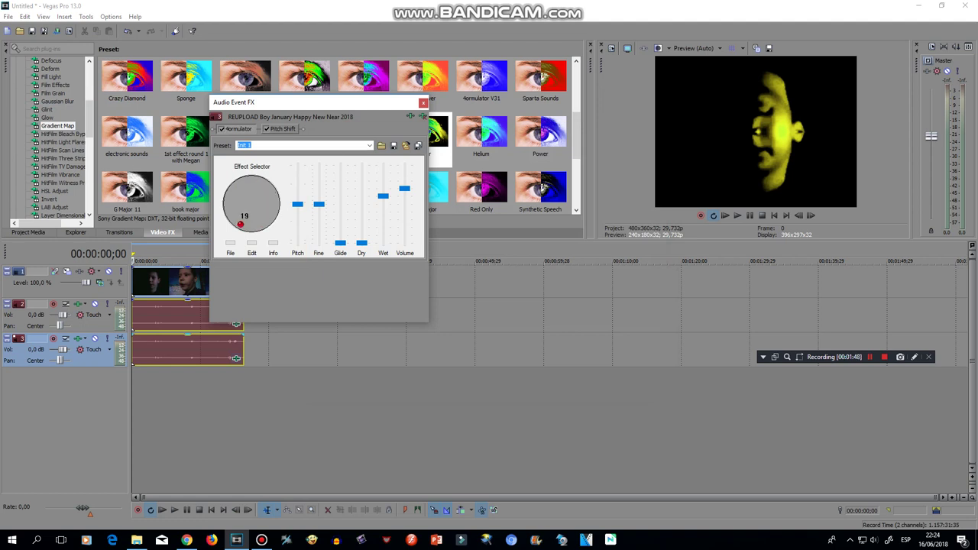
left_click(282, 129)
left_click_drag(221, 186, 258, 186)
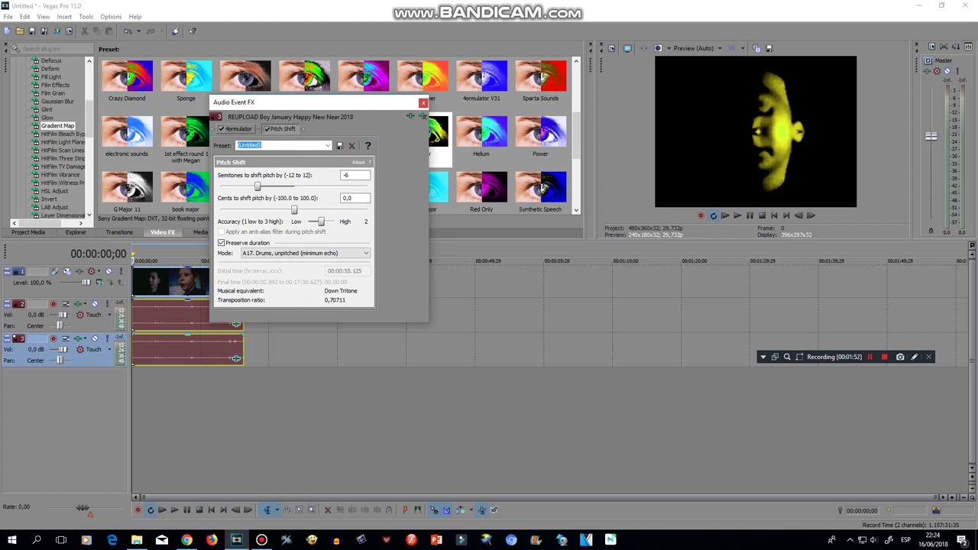
left_click(423, 102)
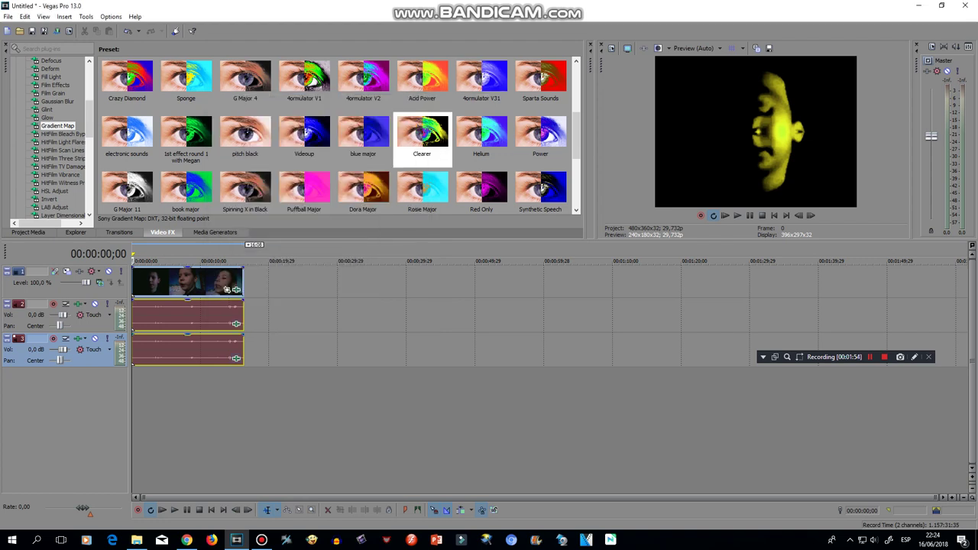
- Duplicate the audio track pitched down by 6 semitones to create a third audio layer
right_click(24, 393)
left_click(61, 145)
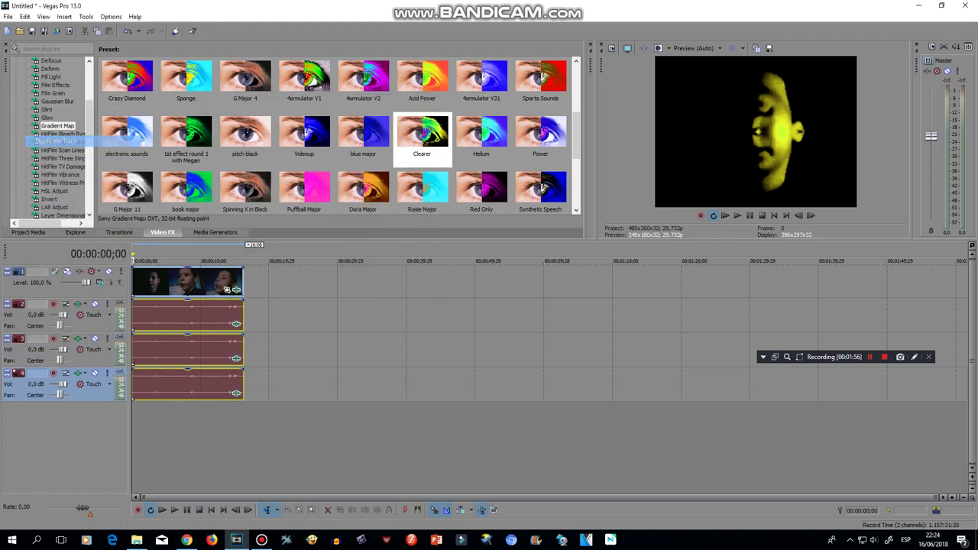
- Set Pitch Shift to 0 semitones on the third audio layer's clip and duplicate its track as a fourth audio layer
left_click(236, 393)
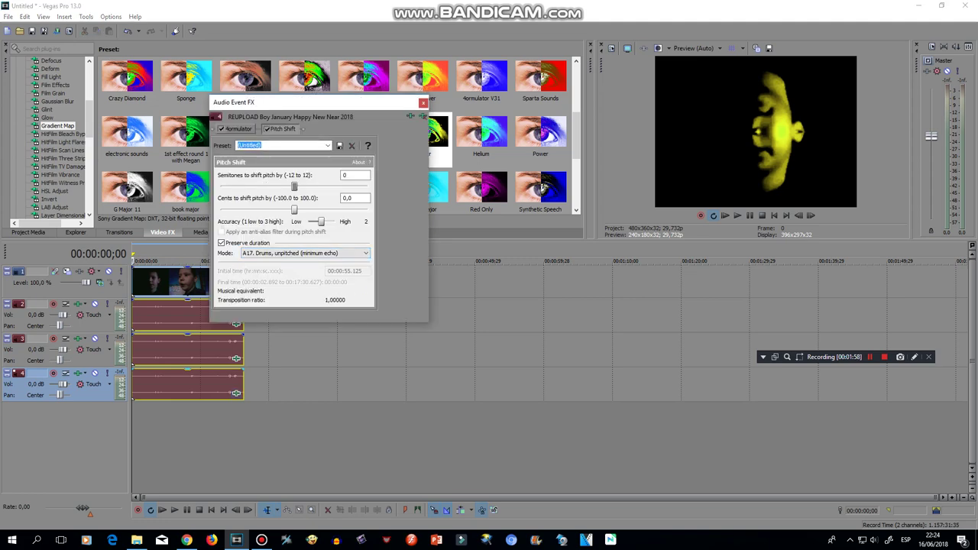
left_click(423, 102)
right_click(29, 373)
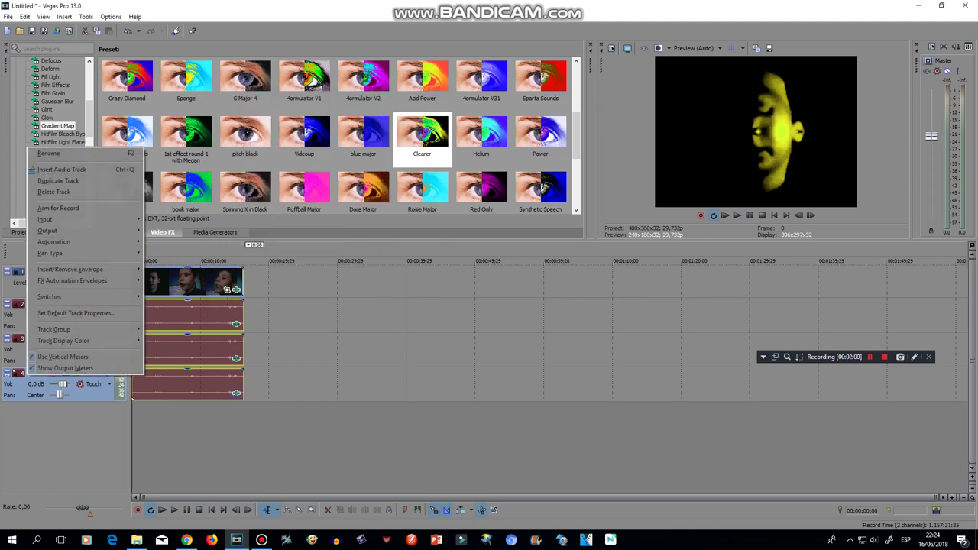
left_click(58, 181)
- Set Pitch Shift to 4 semitones on the fourth audio layer's clip and duplicate its track as a fifth audio layer
left_click(236, 428)
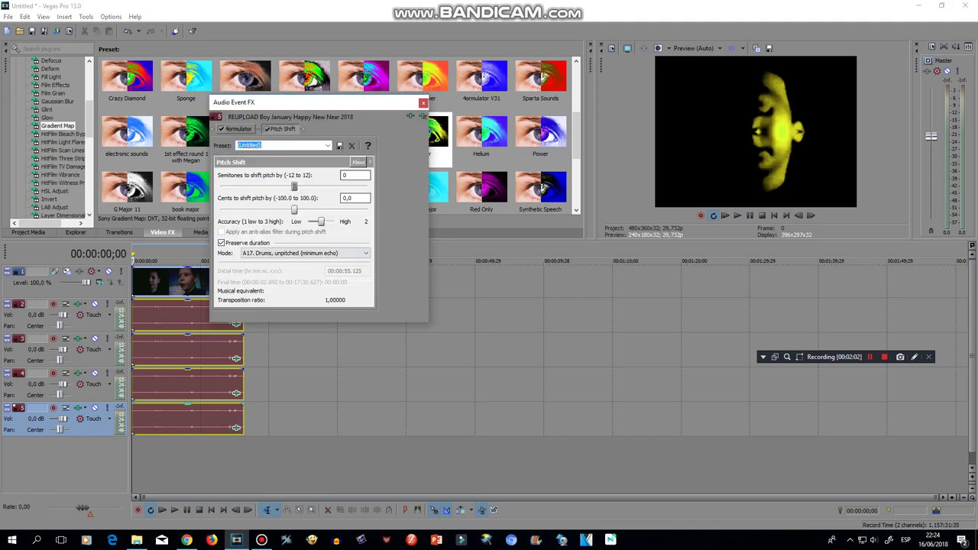
left_click(422, 103)
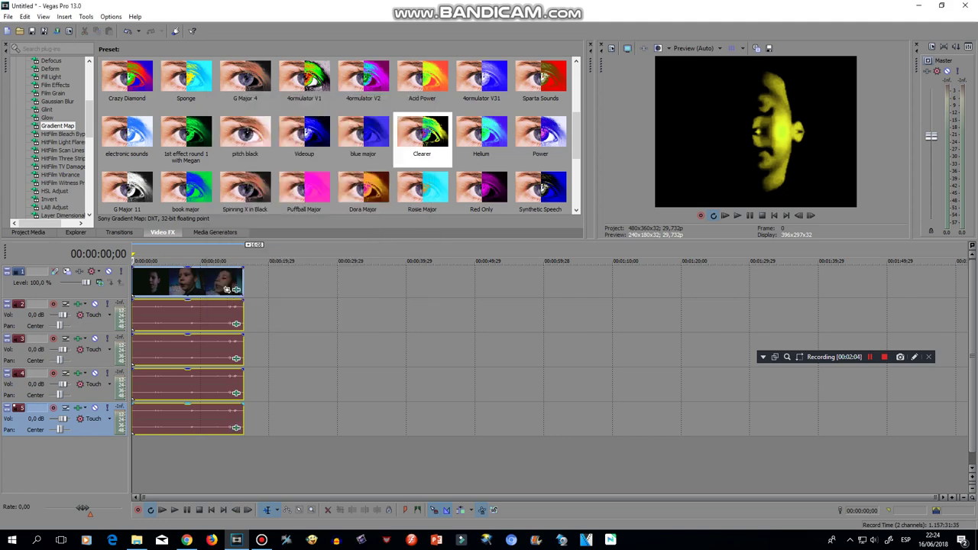
right_click(31, 412)
left_click(54, 217)
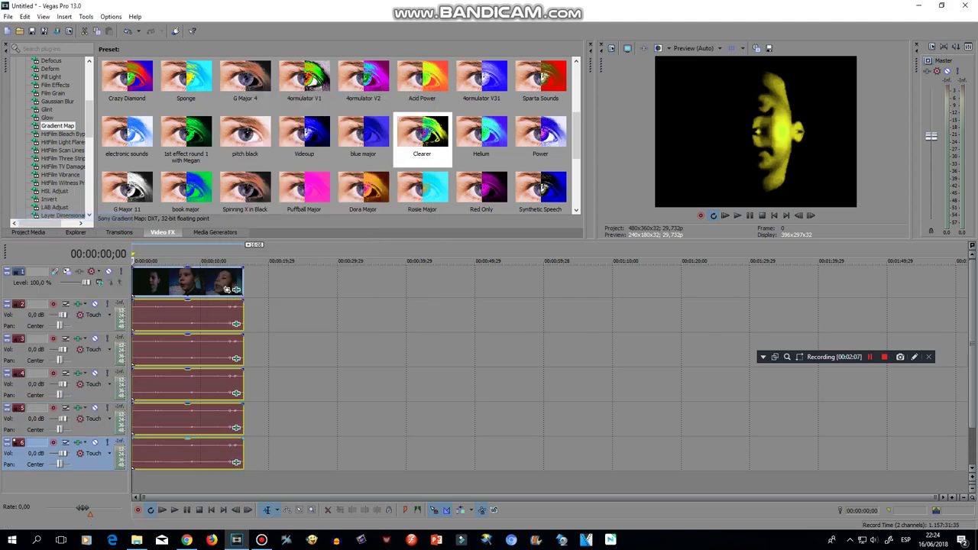
- Raise the fifth audio layer's Pitch Shift to 7 semitones and duplicate its track as a sixth audio layer
left_click(236, 463)
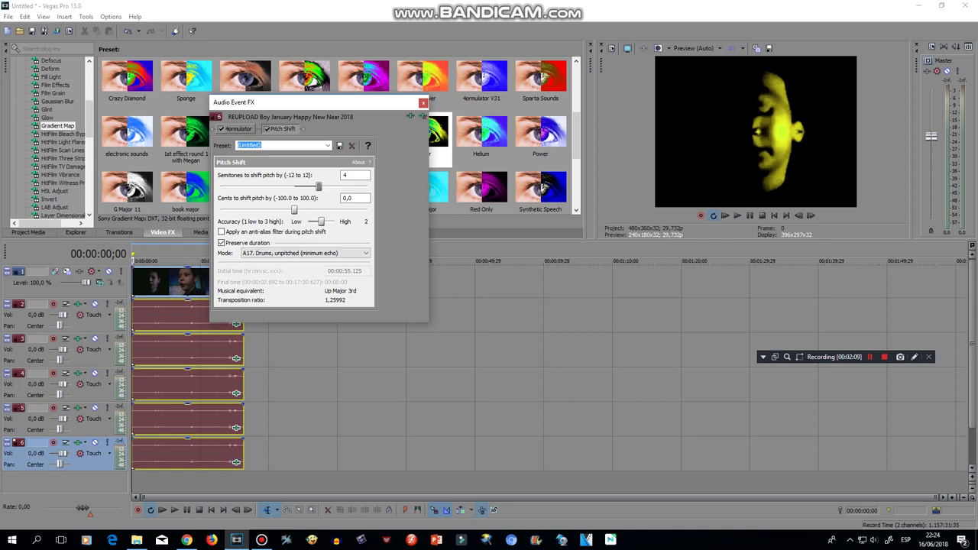
left_click_drag(317, 186, 337, 186)
left_click(423, 102)
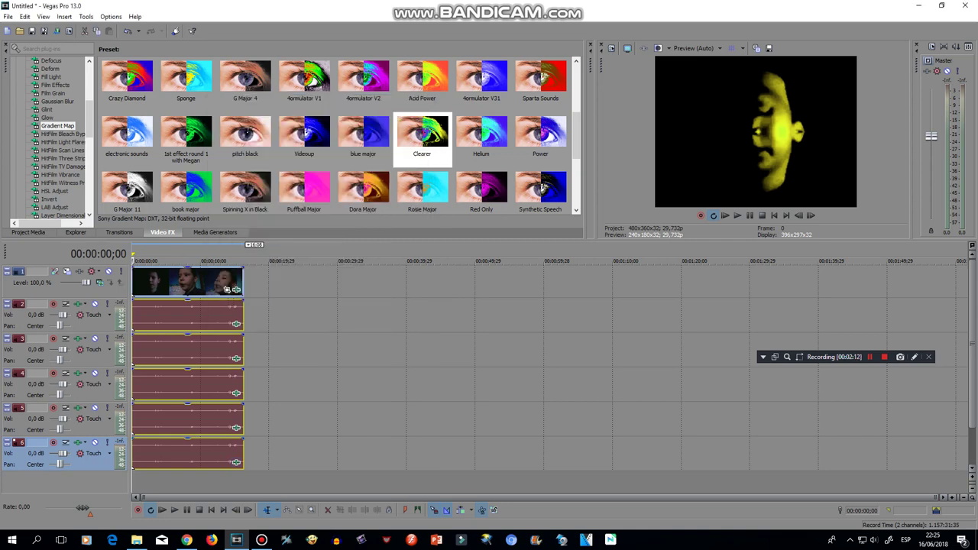
right_click(12, 457)
left_click(51, 246)
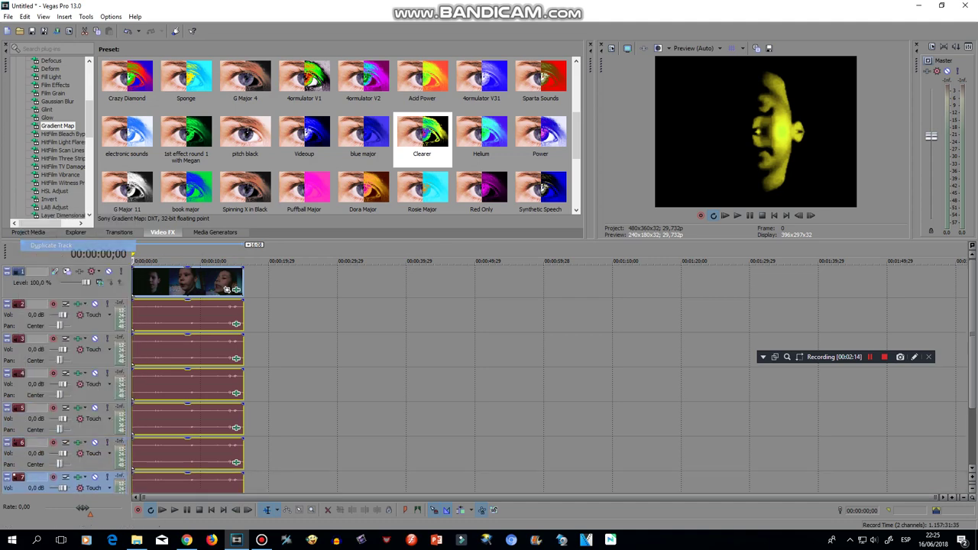
- Set Pitch Shift to 12 semitones on the sixth audio layer's clip and close the audio effect window
left_click_drag(971, 344, 971, 390)
left_click(236, 430)
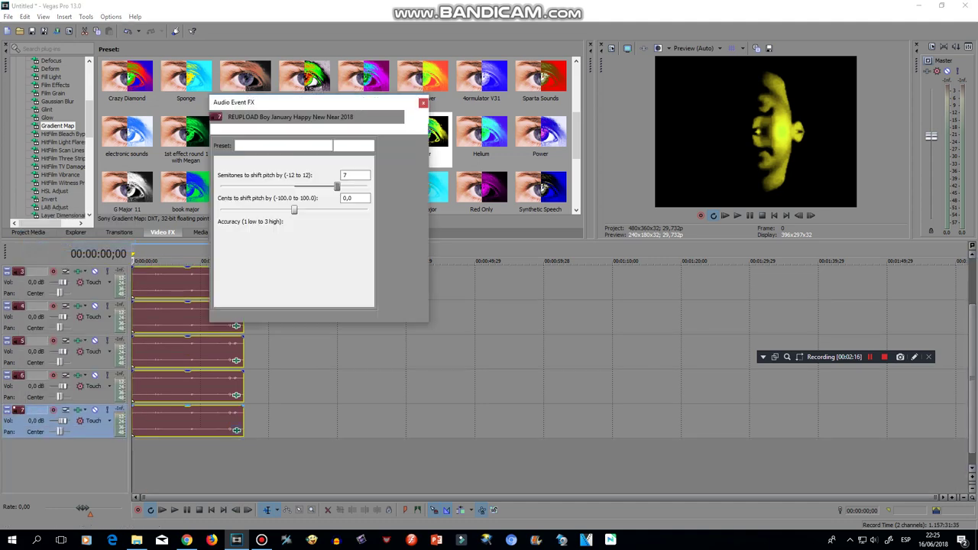
left_click_drag(337, 186, 367, 187)
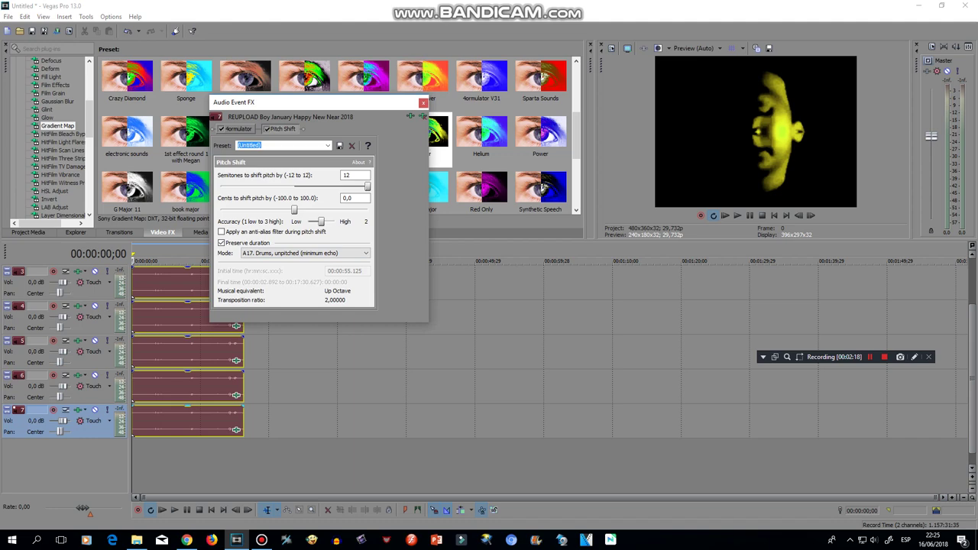
left_click(423, 102)
- Play the first few seconds of the project to preview the combined video and layered audio effect
left_click_drag(972, 390, 972, 344)
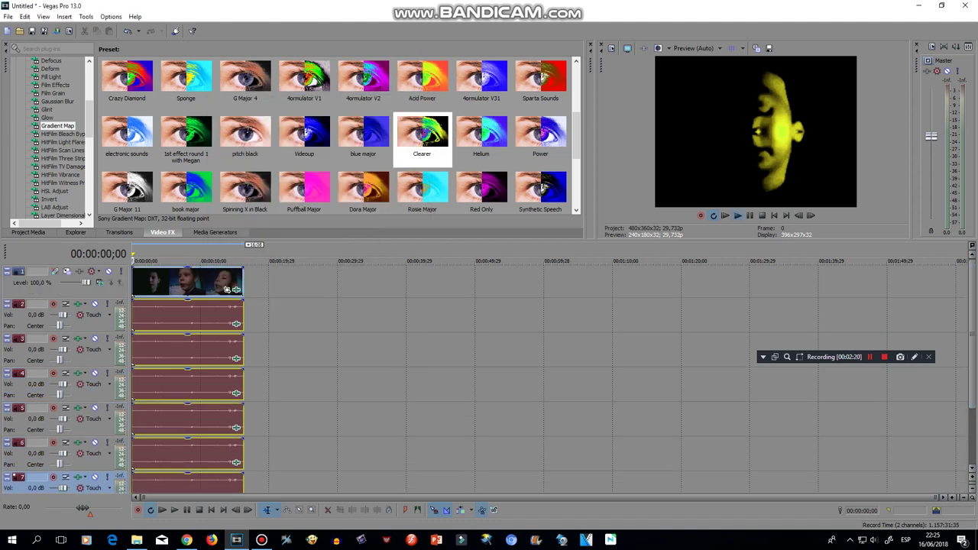
key("space")
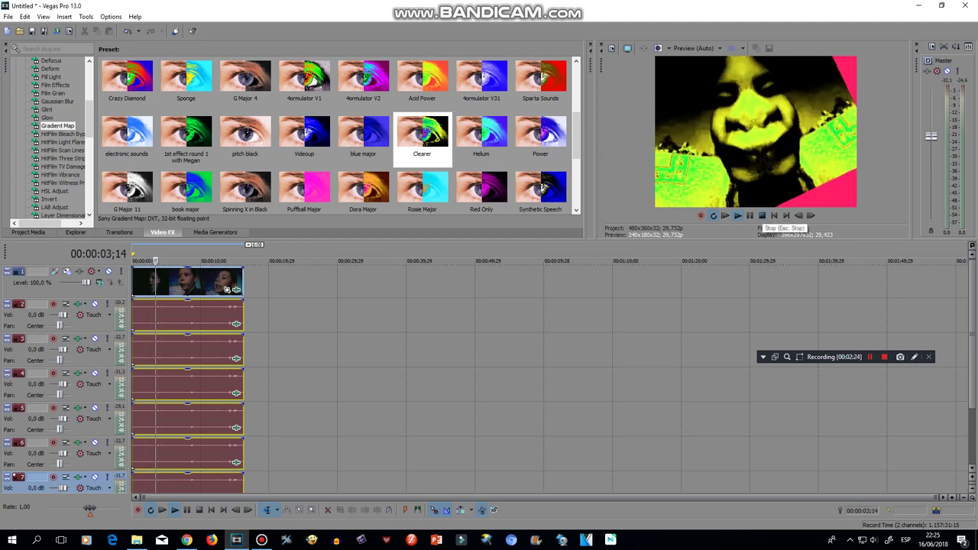
left_click(762, 215)
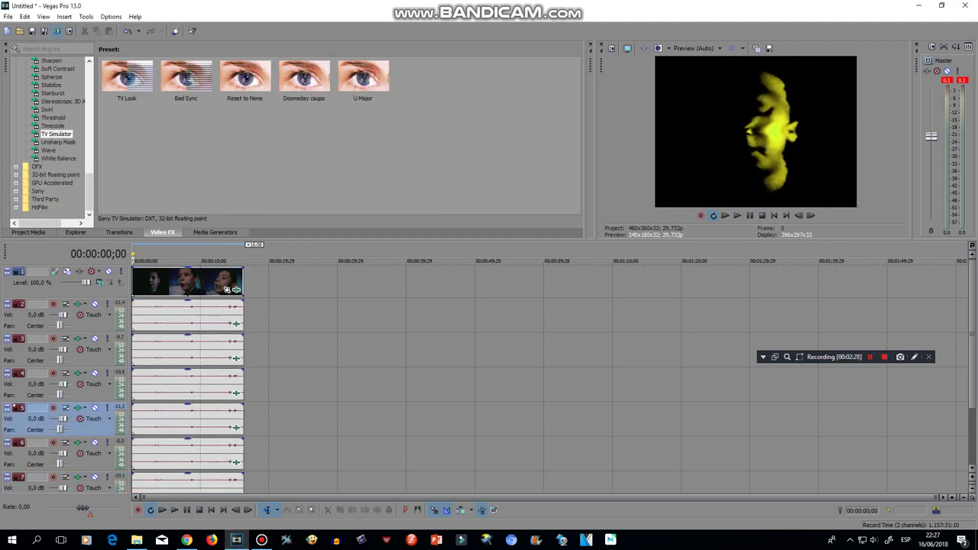
- Copy the text "Boy January Happy New Near 2018" from the source clip's name in the project media, leaving out "REUPLOAD"
left_click(57, 32)
left_click(657, 109)
left_click(28, 232)
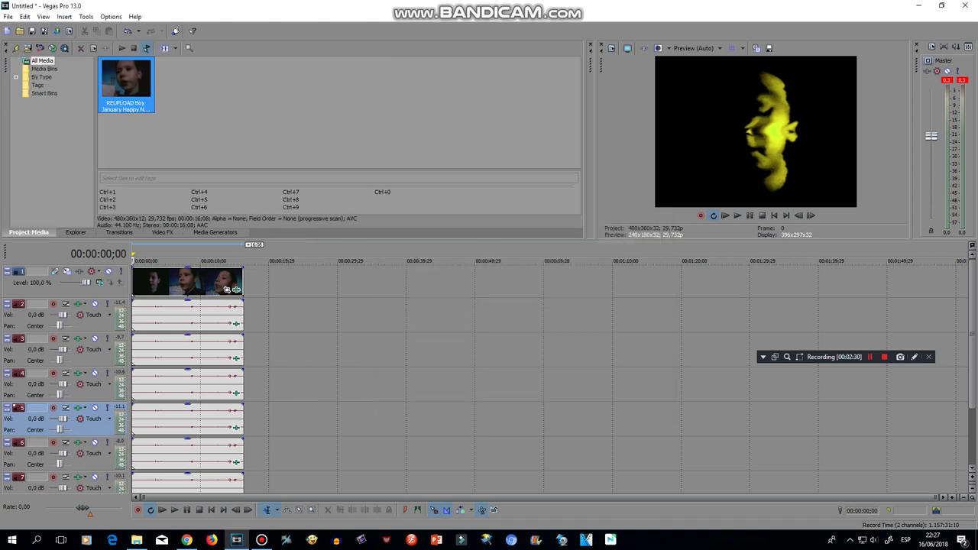
right_click(128, 85)
left_click(168, 243)
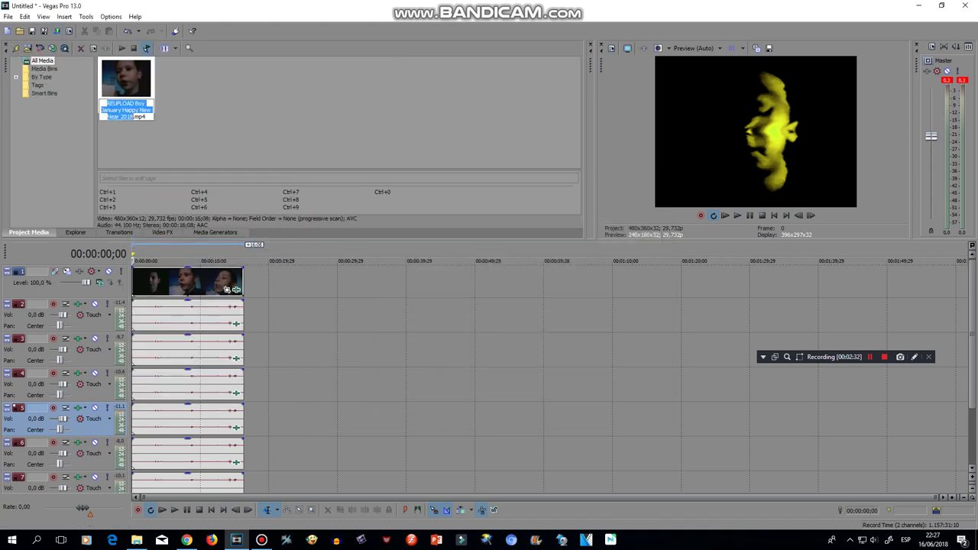
mouse_move(136, 103)
left_mouse_down()
mouse_move(151, 111)
mouse_move(124, 117)
left_mouse_up()
left_click(132, 117)
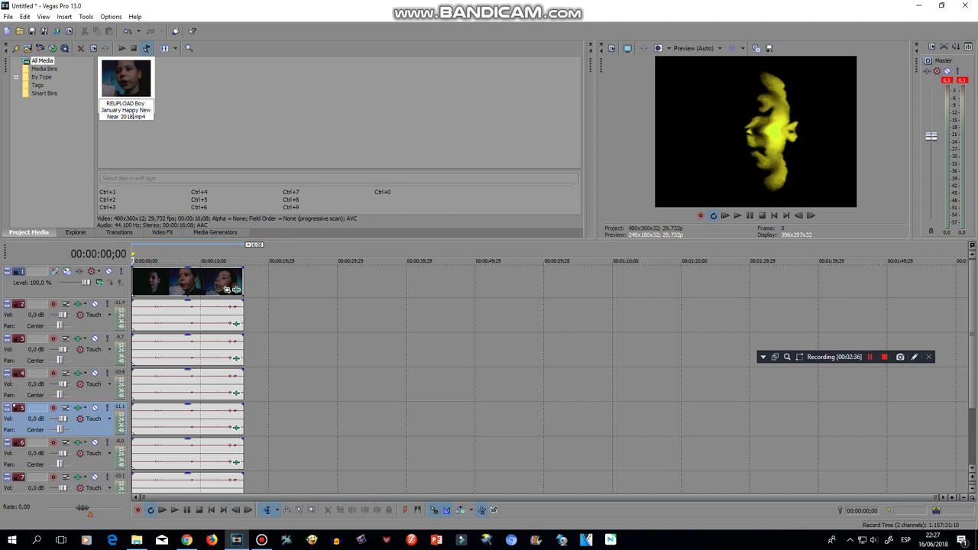
left_click_drag(112, 116, 102, 110)
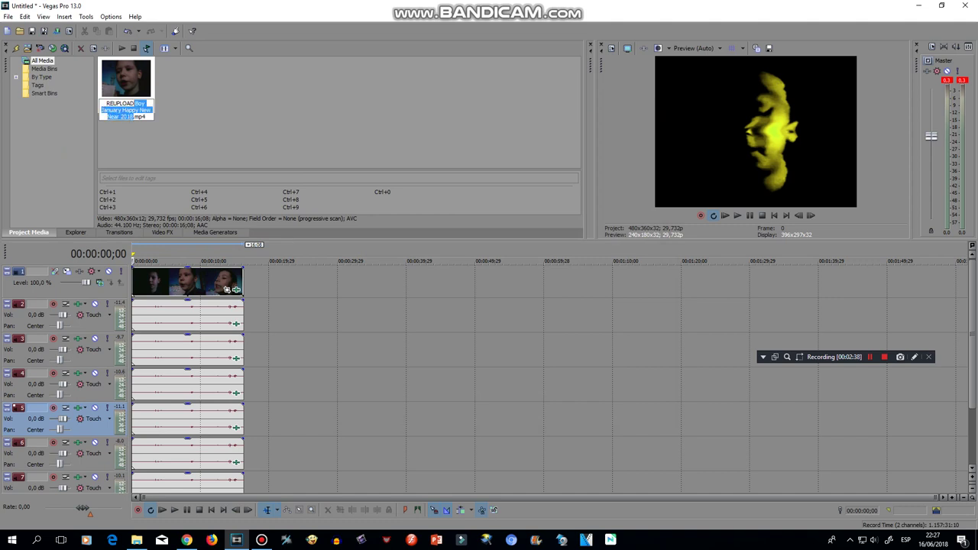
right_click(138, 103)
left_click(163, 135)
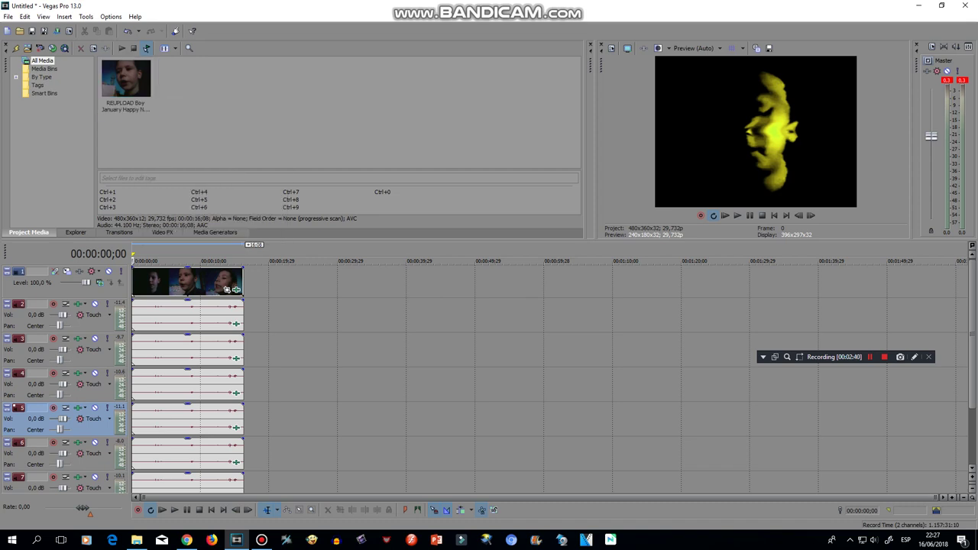
- Render the project as "Boy January Happy New Near 2018 in C Major 2mp4" using the Internet 360p 4:3 template
left_click(68, 31)
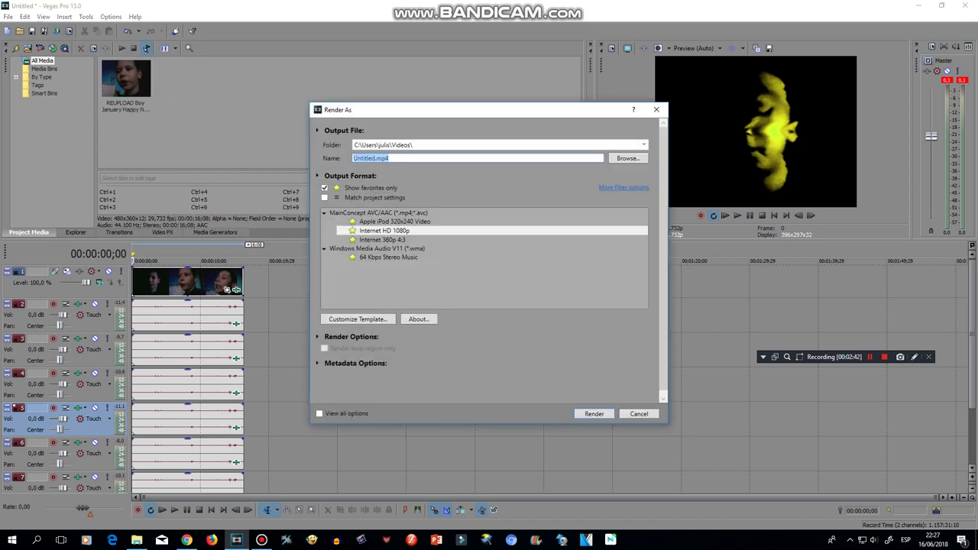
type("Boy January Happy New Year 2018")
left_click(383, 240)
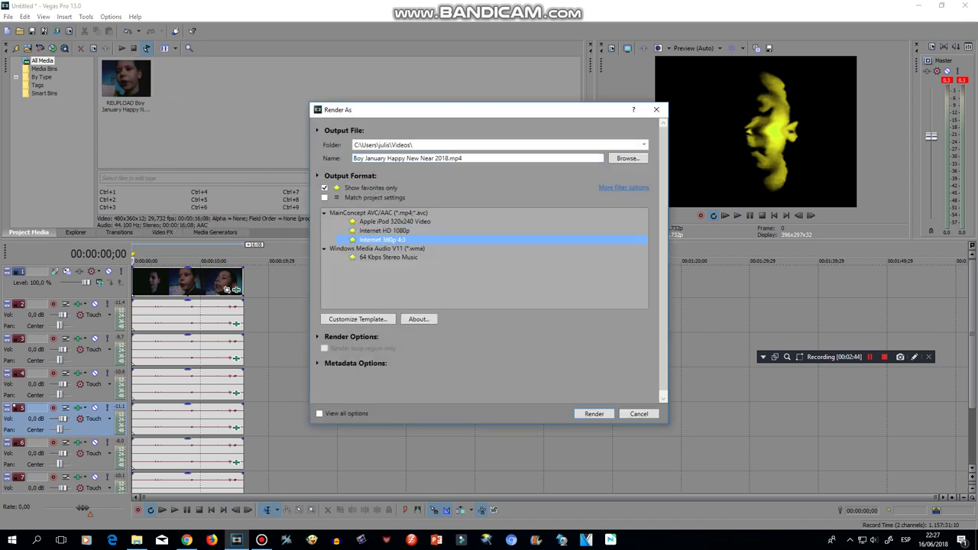
left_click_drag(450, 158, 445, 158)
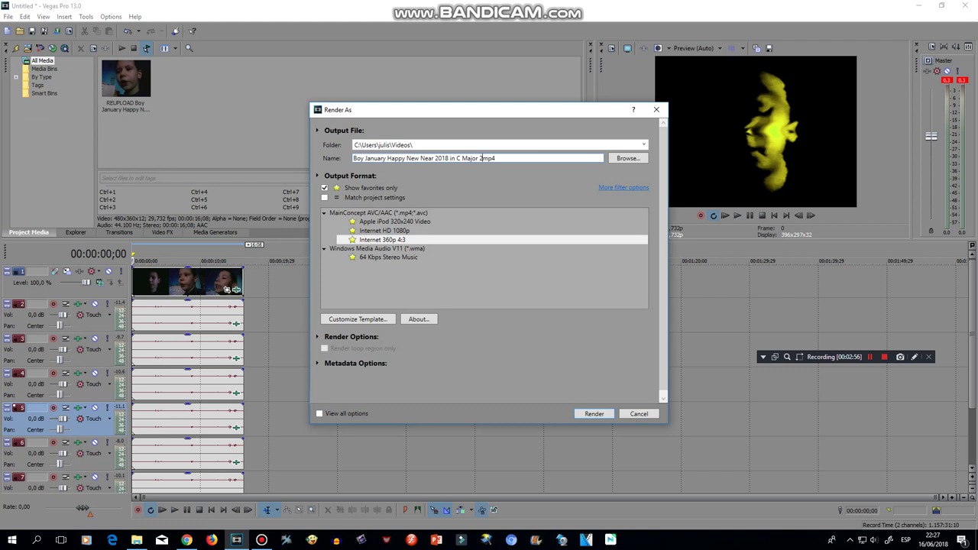
key("Return")
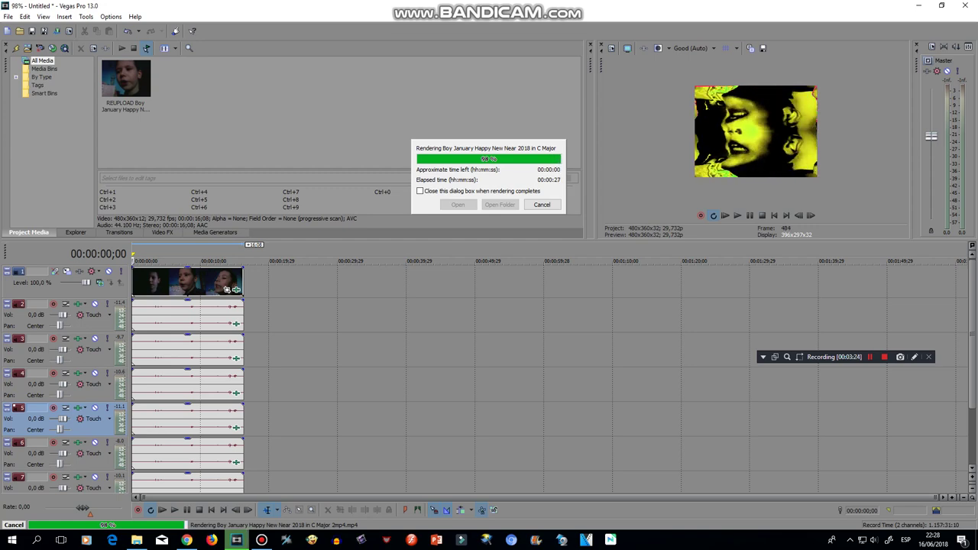
- Locate the rendered video in its output folder and rename it "Boy January Happy New Near 2018 in C Major 2"
left_click(499, 204)
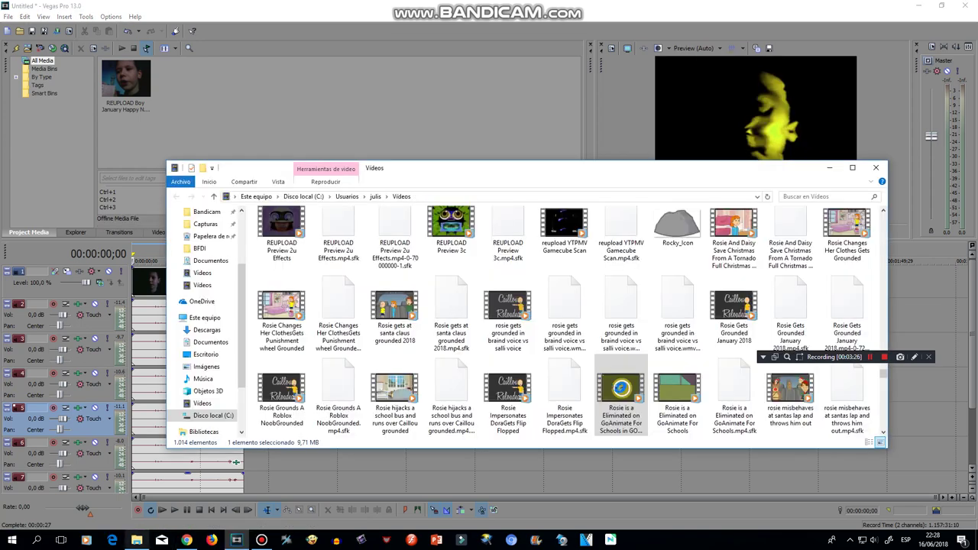
left_click(876, 168)
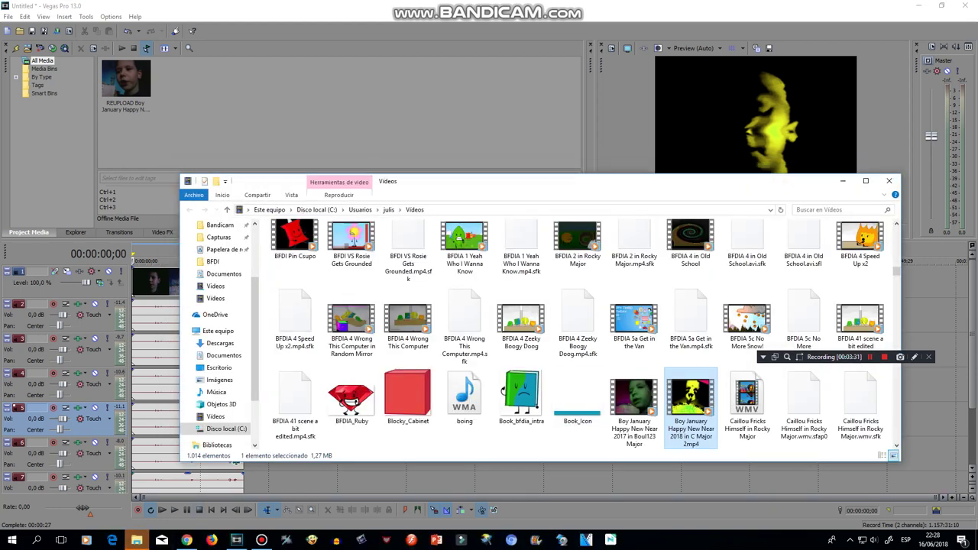
right_click(679, 393)
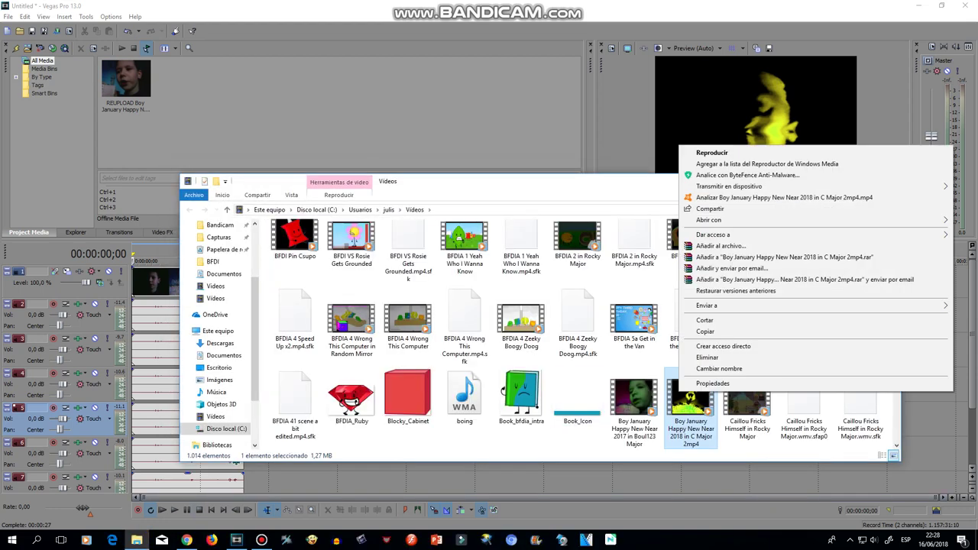
left_click(710, 368)
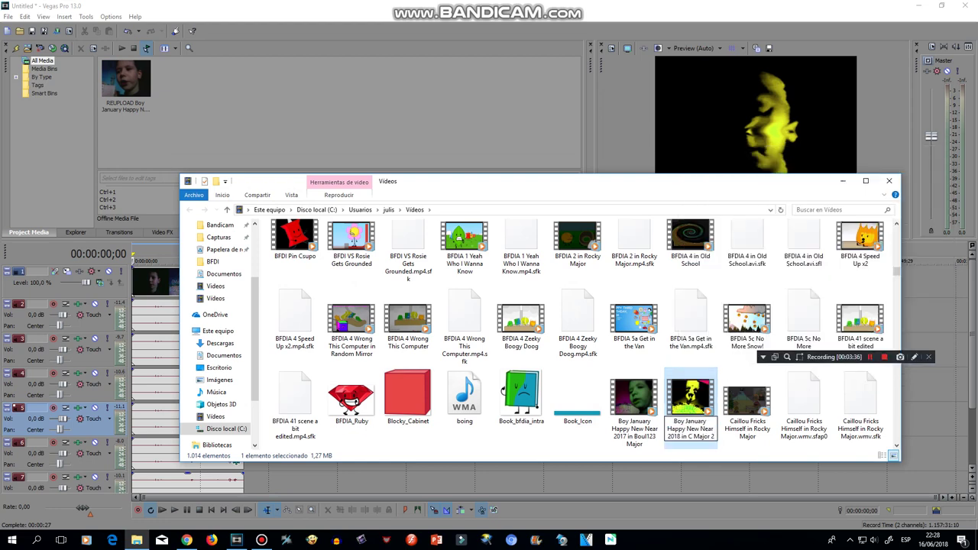
key("Return")
- Switch to Chrome and add the renamed video from the Videos folder to the YouTube upload page
left_click(187, 539)
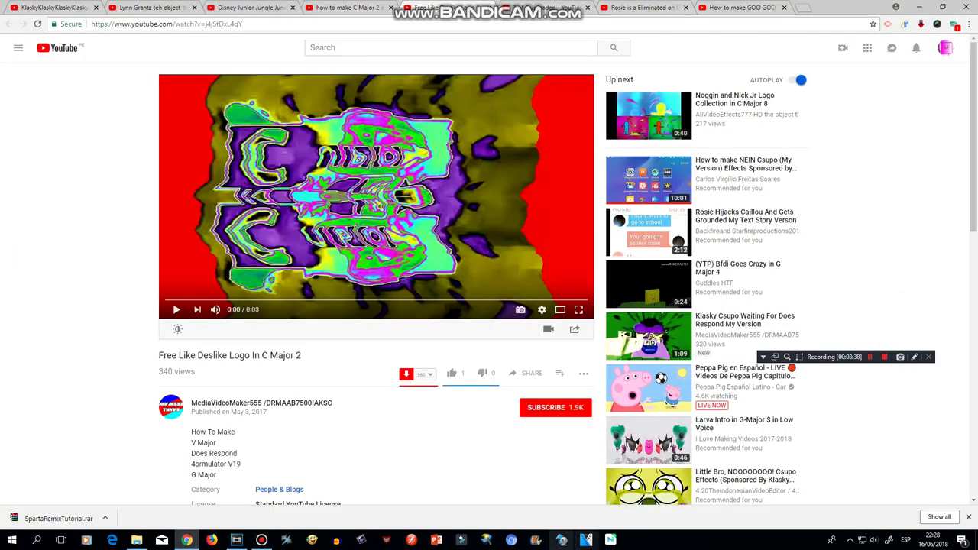
left_click(545, 9)
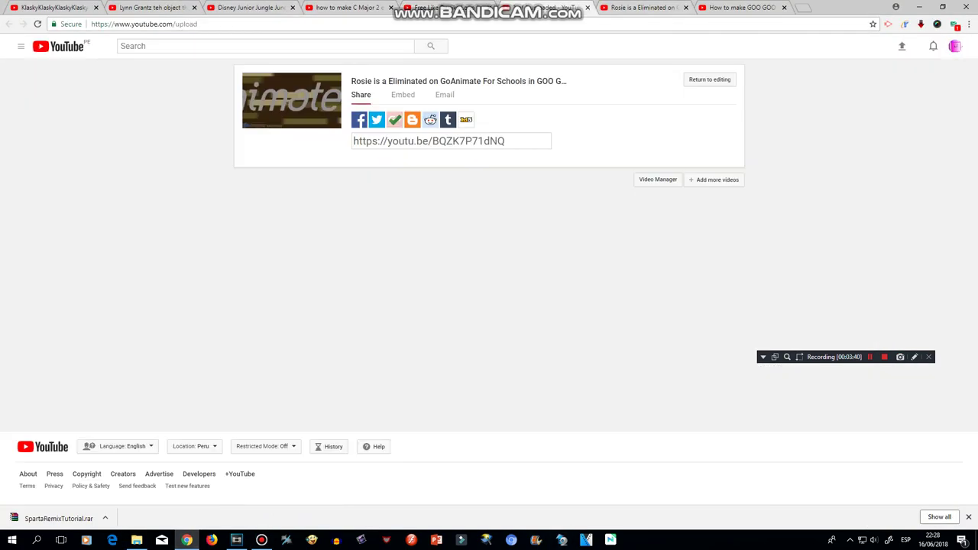
left_click(137, 539)
left_click(840, 180)
left_click(969, 517)
left_click(137, 539)
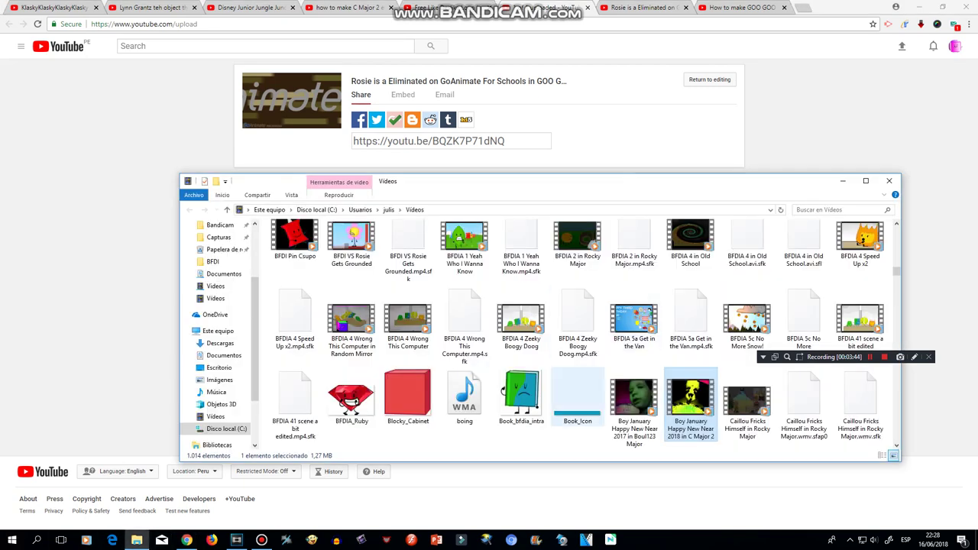
left_click_drag(578, 397, 287, 263)
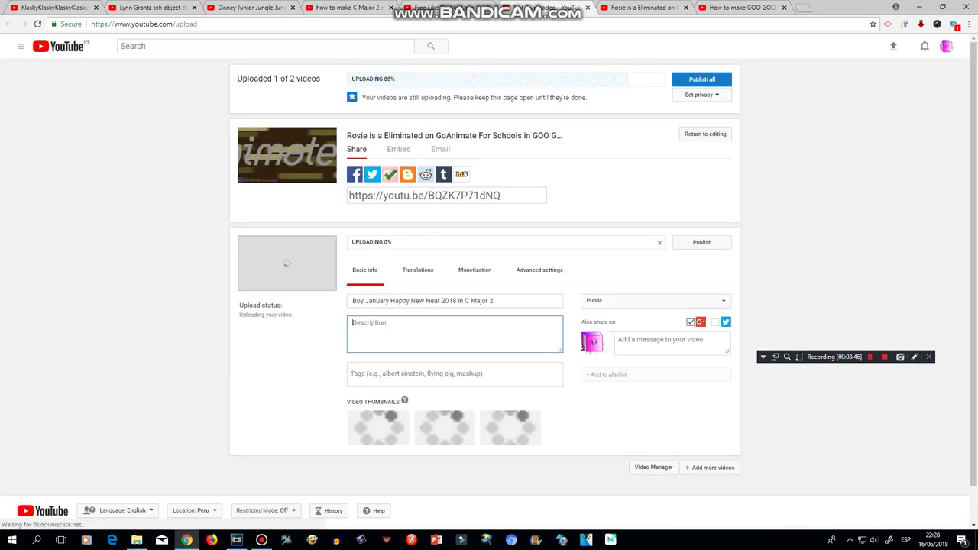
- Change the year in the uploaded video's title to 2017, making it "Boy January Happy New Near 2017 in C Major 2"
left_click(454, 300)
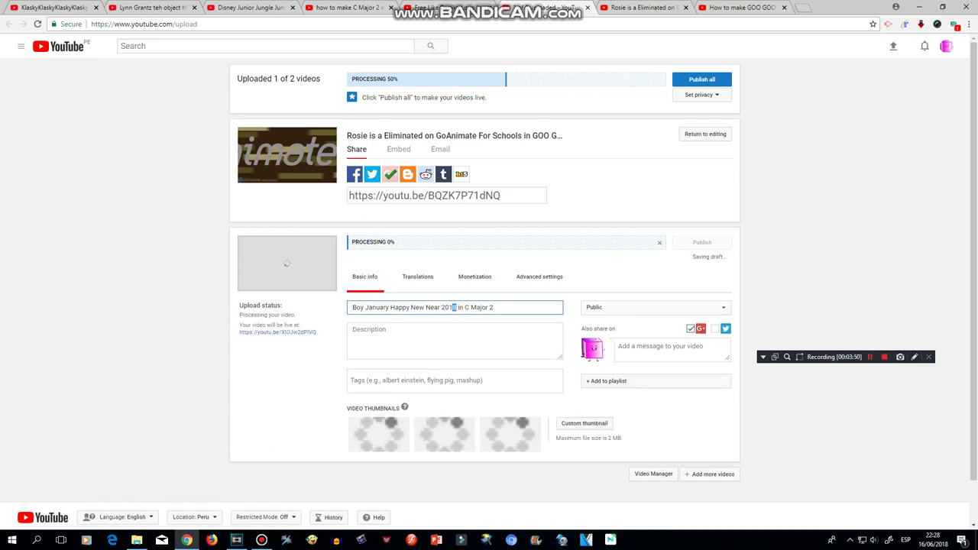
key("BackSpace")
type("7")
key("Tab")
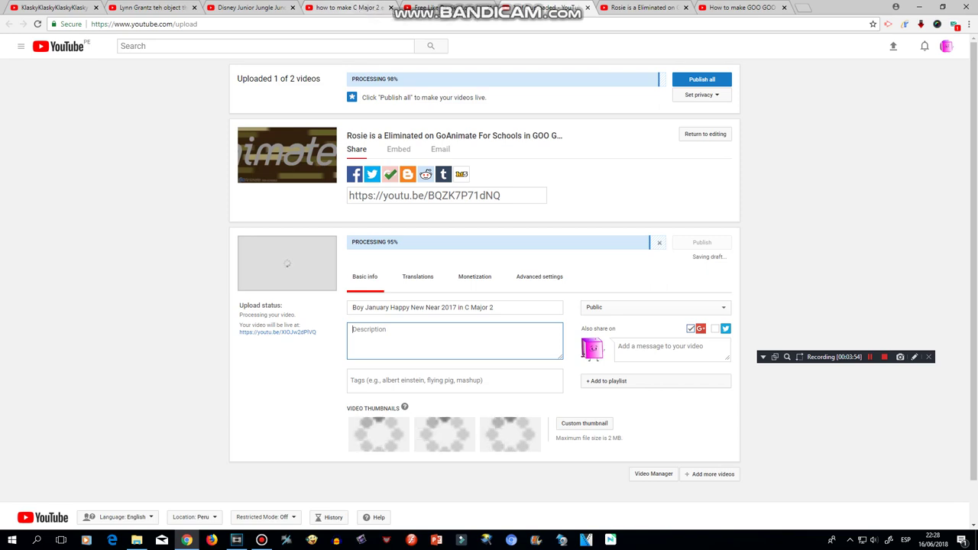
- Close the browser pages for Disney Junior, "Rosie is a Eliminated" and "How to make GOO GOO", returning to the upload page
left_click(227, 6)
left_click(292, 7)
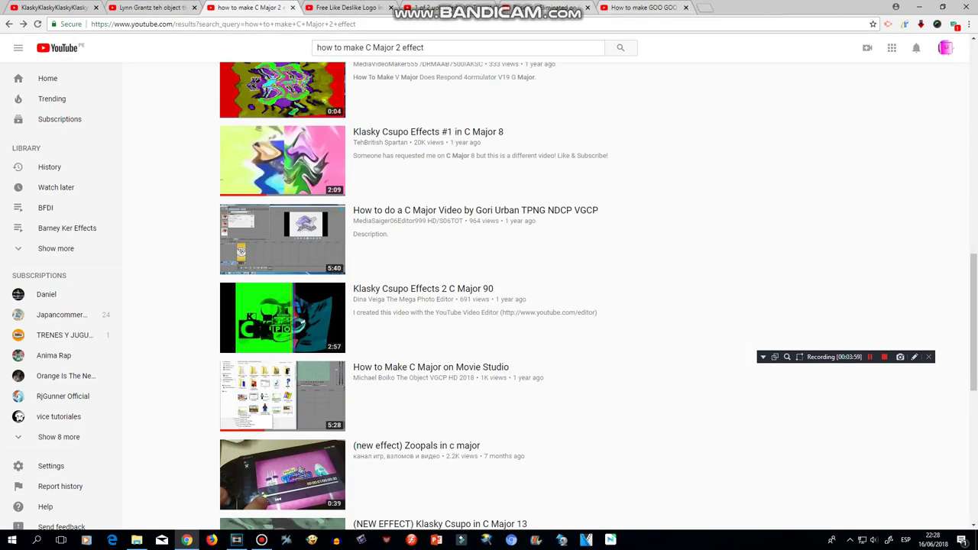
left_click(543, 6)
left_click(588, 7)
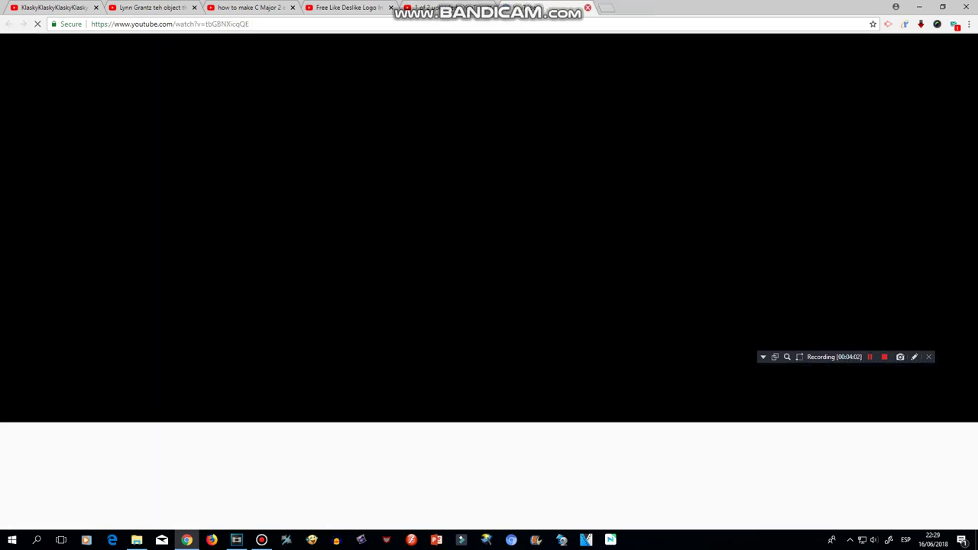
left_click(588, 7)
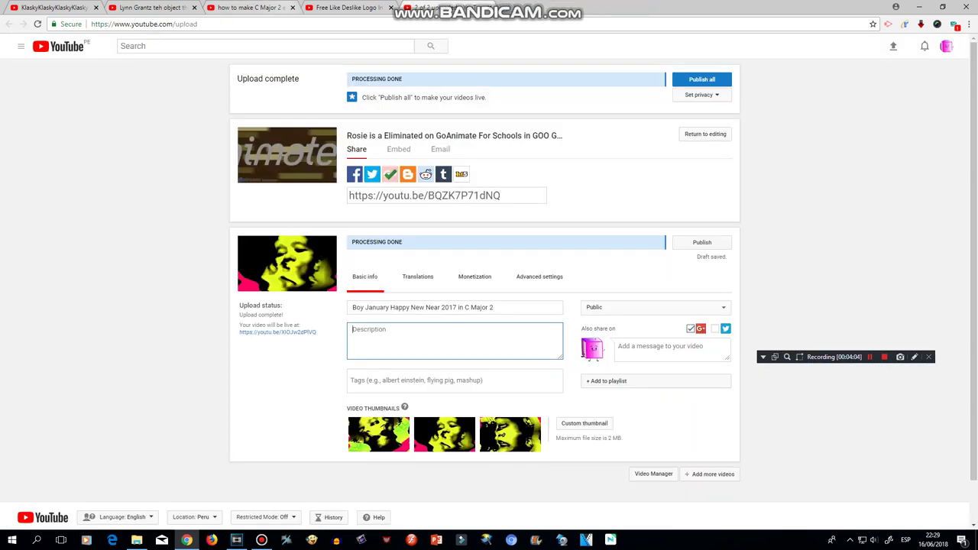
- Return to the "how to make C Major 2 effect" search results and search YouTube for "C Major 2 effect" instead
left_click(252, 7)
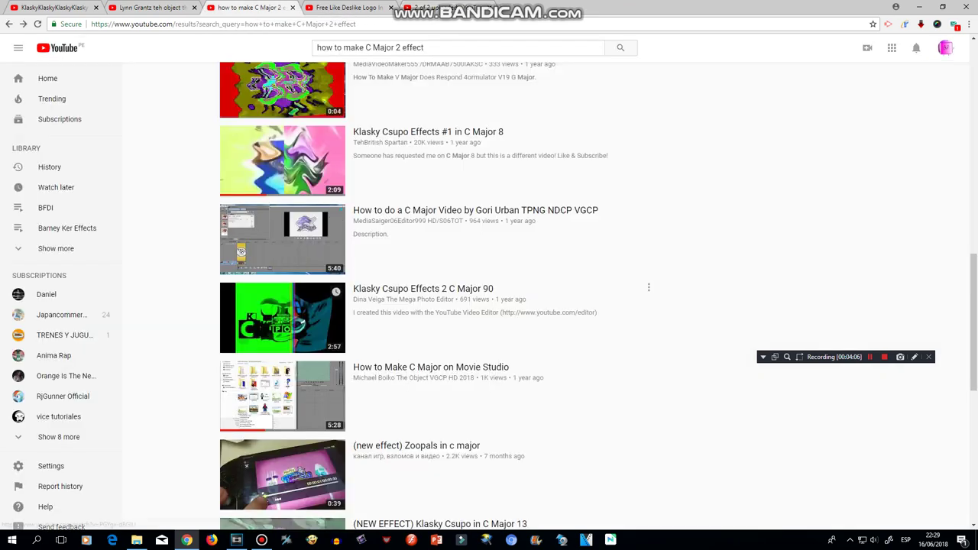
scroll(282, 298, "up", 10)
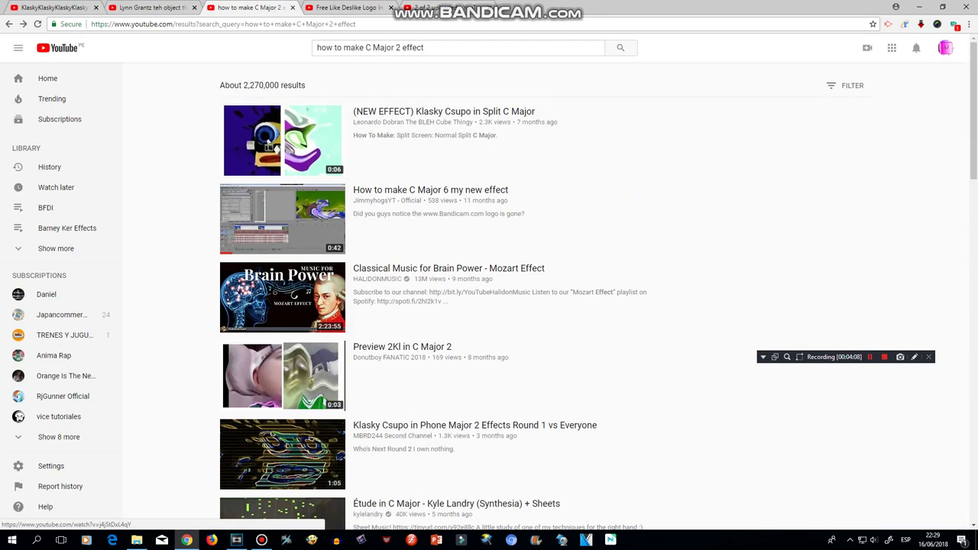
left_click_drag(366, 47, 317, 47)
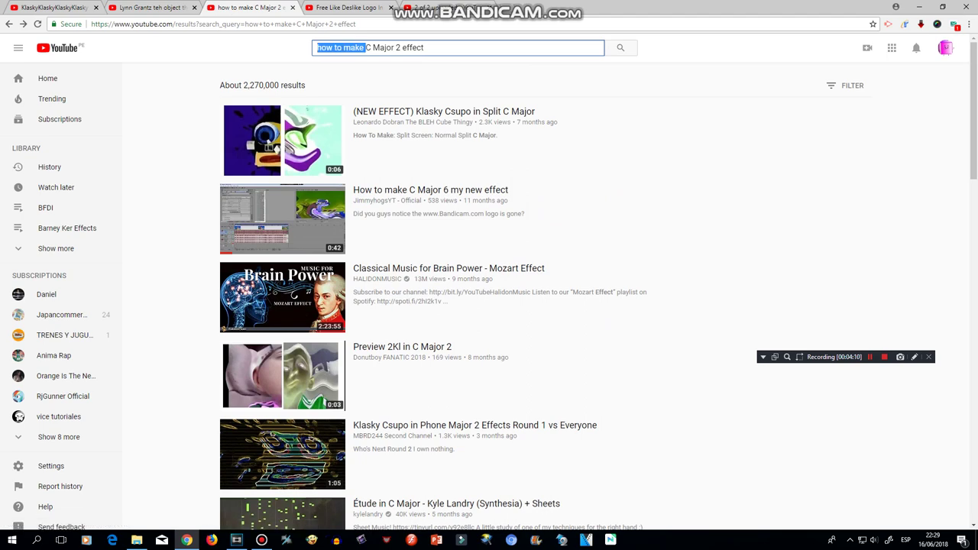
key("BackSpace")
key("Return")
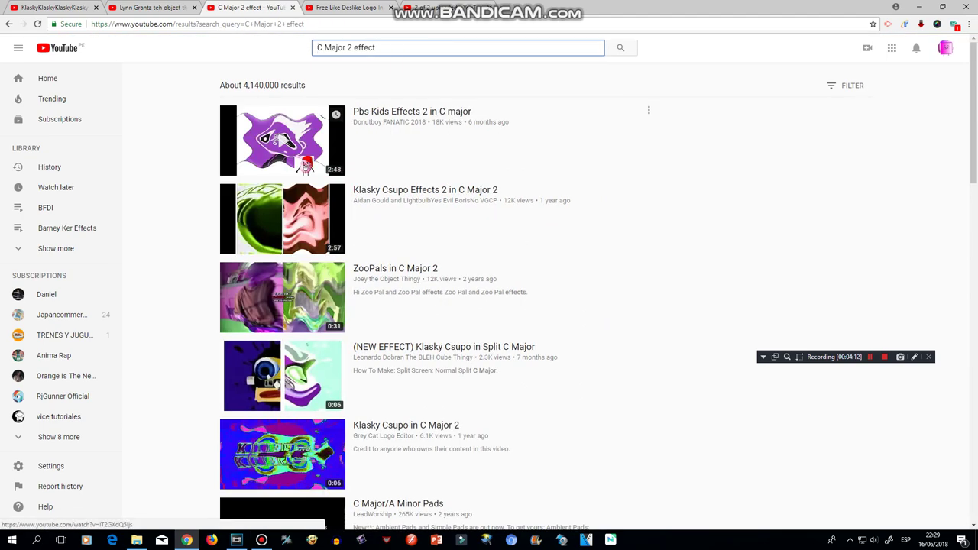
- Find the video "GoAnimate For Schools V2 in C Major Effects" in the search results and open it
scroll(283, 298, "down", 7)
scroll(283, 157, "down", 3)
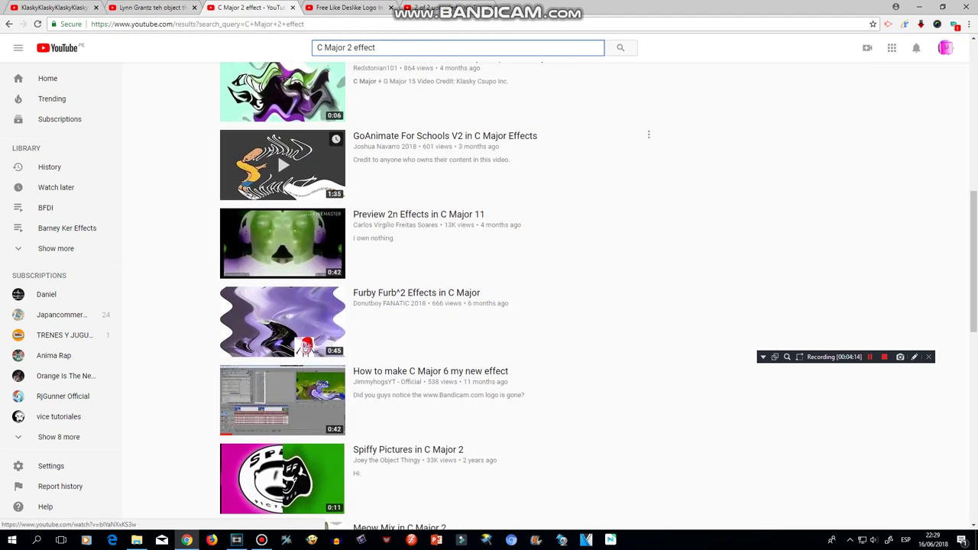
scroll(283, 156, "up", 2)
left_click(283, 157)
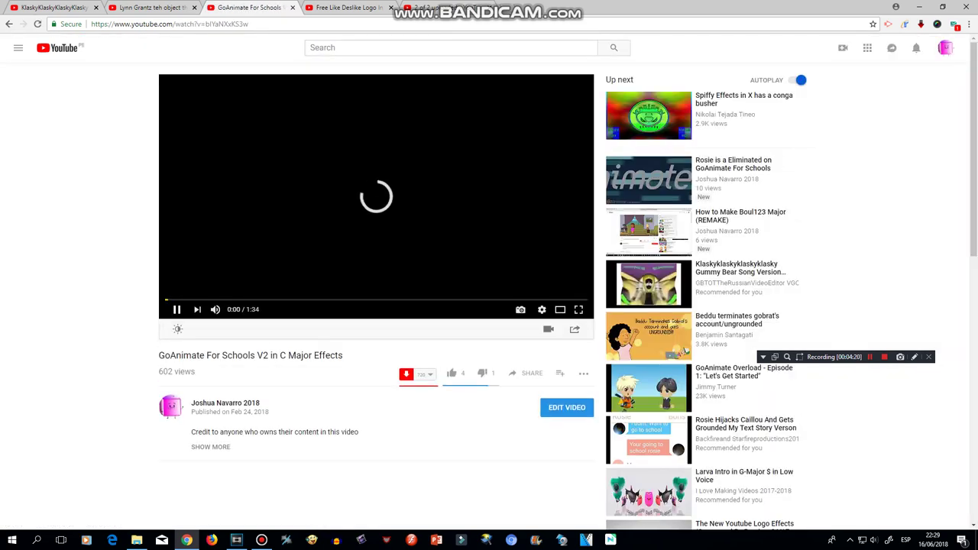
- Copy "Credit to anyone who owns their content in this video" from this video's description into the description of the uploaded C Major 2 video
left_click_drag(359, 433, 191, 431)
right_click(198, 431)
left_click(220, 440)
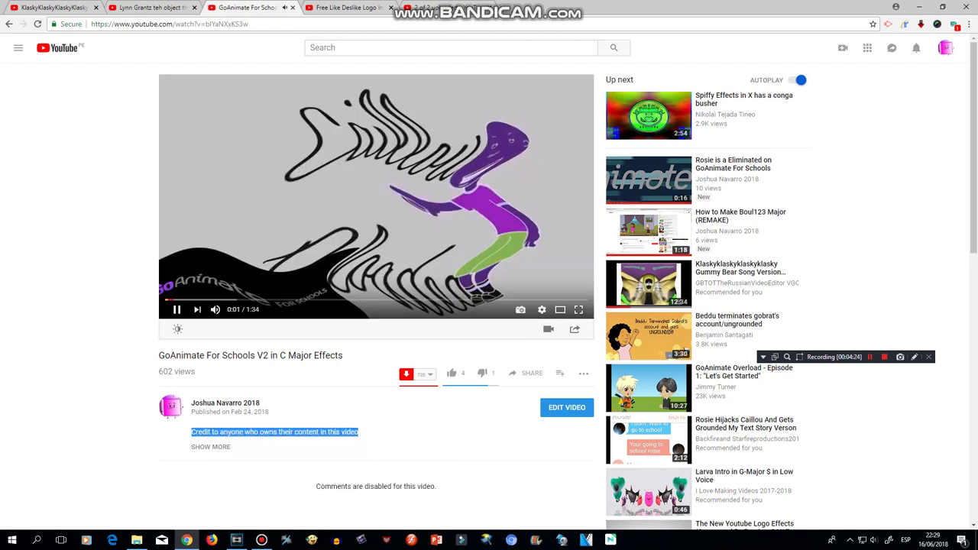
key("ctrl+Tab")
key("ctrl+Tab")
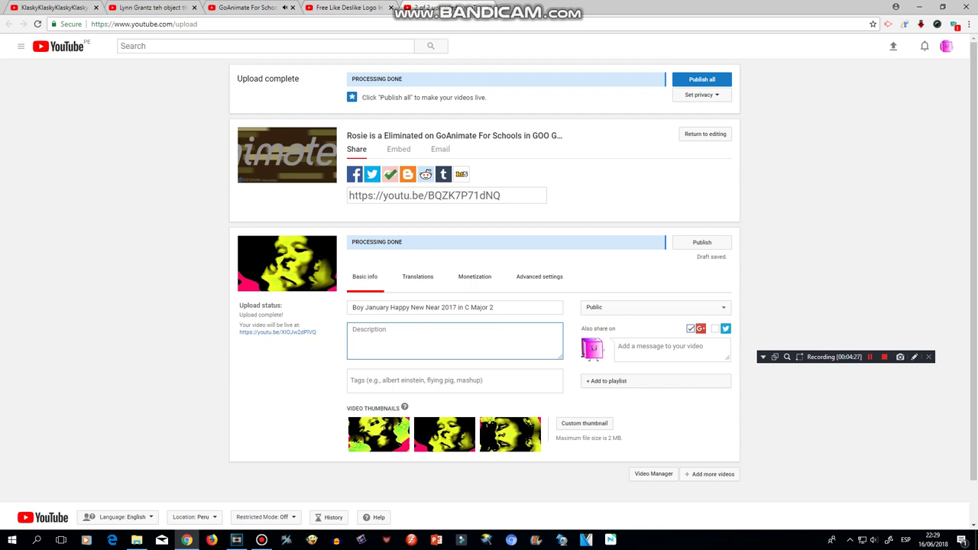
right_click(371, 367)
right_click(384, 344)
left_click(417, 414)
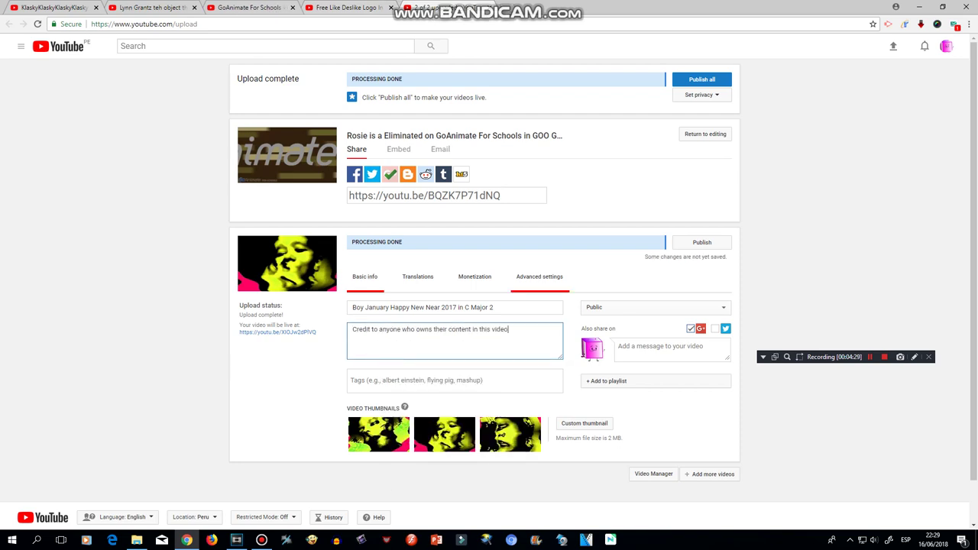
- In the upload's advanced settings, set the category to Music and the license to Creative Commons - Attribution
left_click(539, 276)
left_click(585, 321)
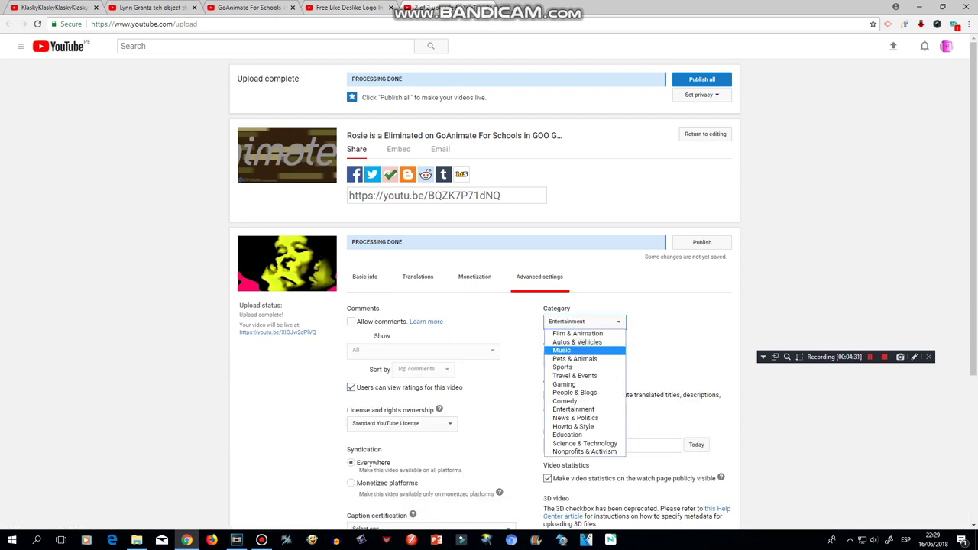
left_click(566, 349)
left_click(401, 424)
left_click(402, 443)
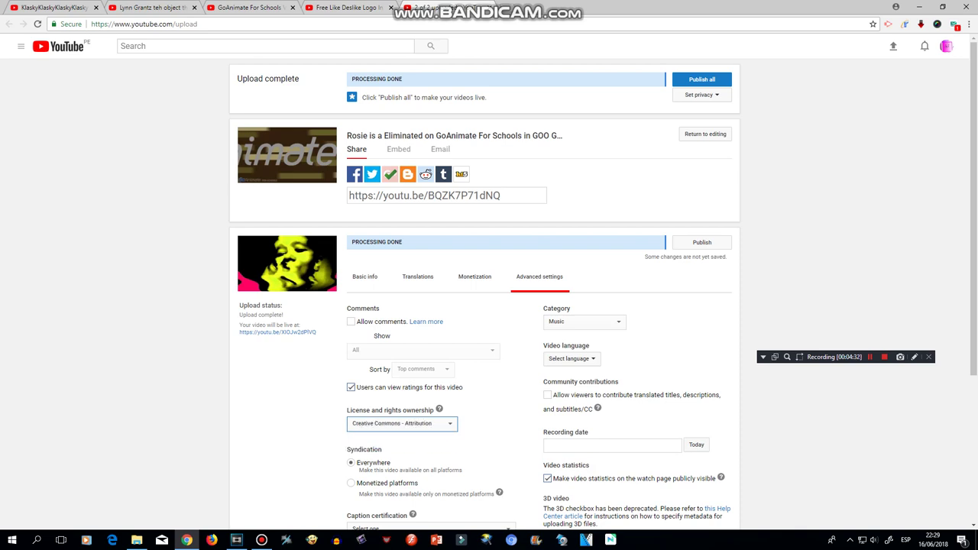
- Publish "Boy January Happy New Near 2017 in C Major 2" and open its video page
left_click(701, 243)
left_click(365, 277)
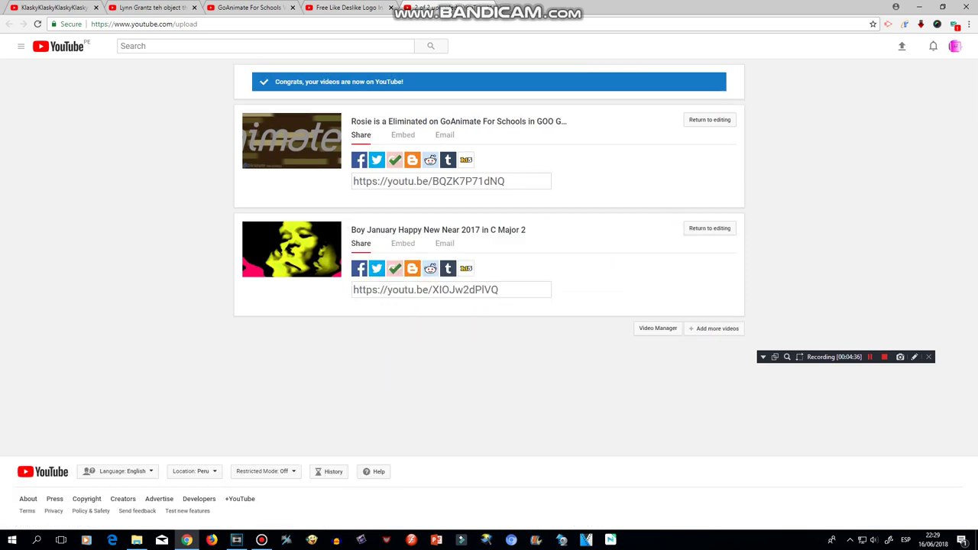
left_click(437, 230)
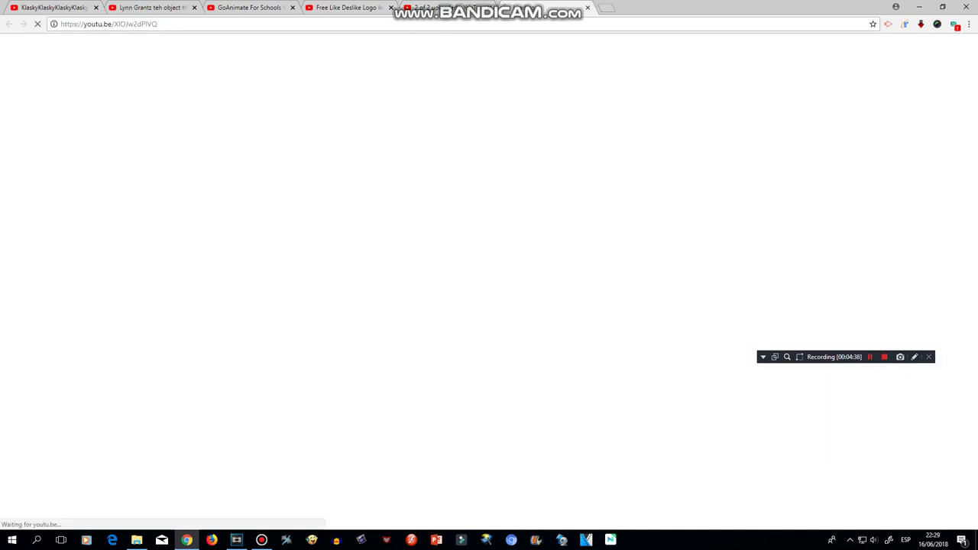